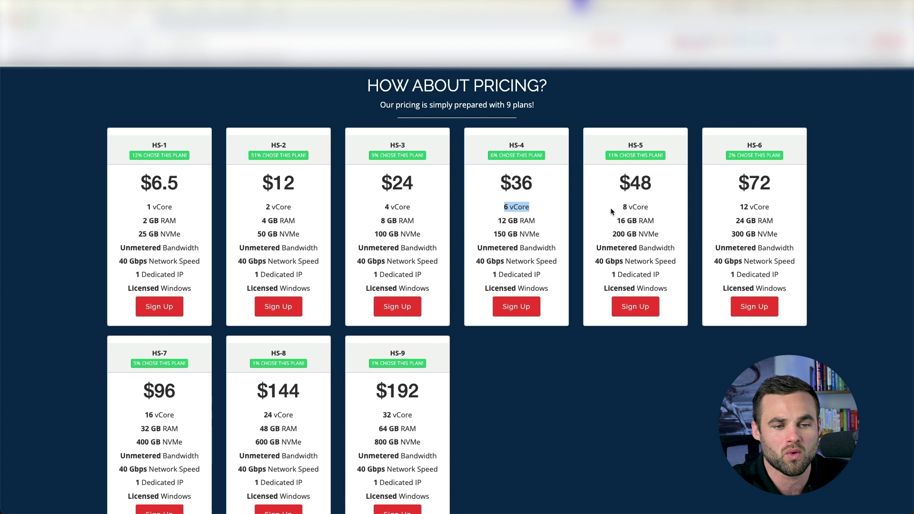
Highlight the vCore specs of HS-5 (8), HS-6 (12) and HS-9 (32) to compare them.
left_click_drag(616, 206, 652, 208)
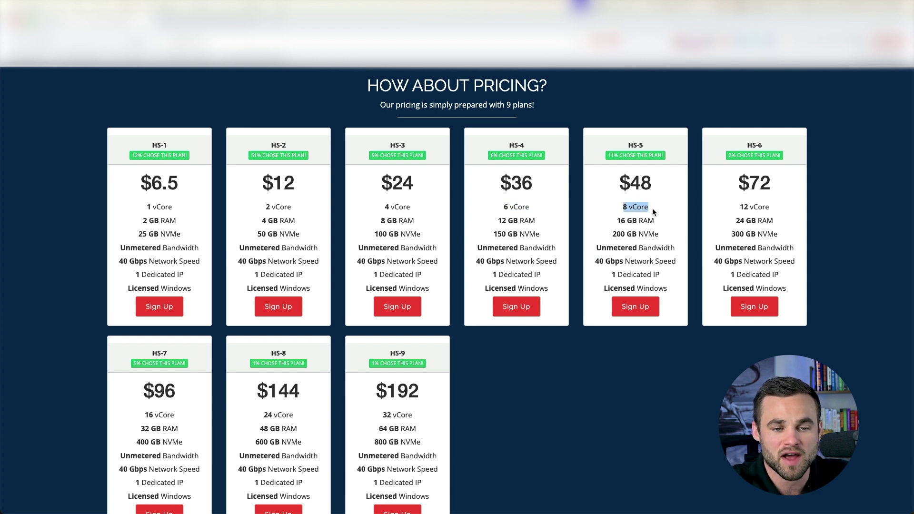
left_click_drag(738, 207, 773, 207)
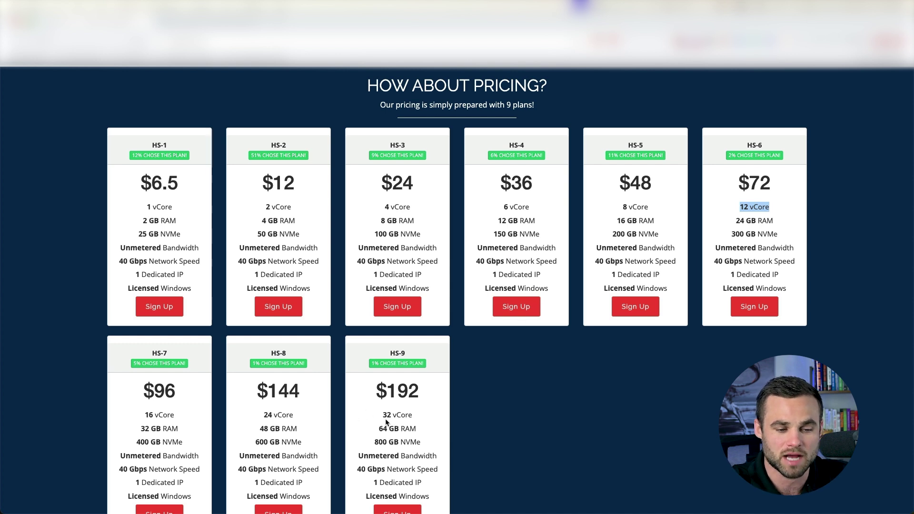
left_click_drag(382, 415, 414, 417)
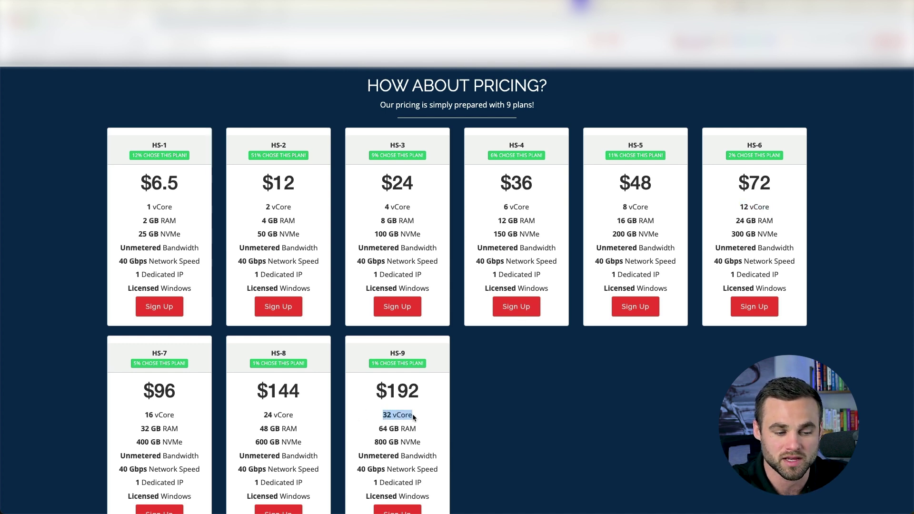
scroll(332, 444, "down", 1)
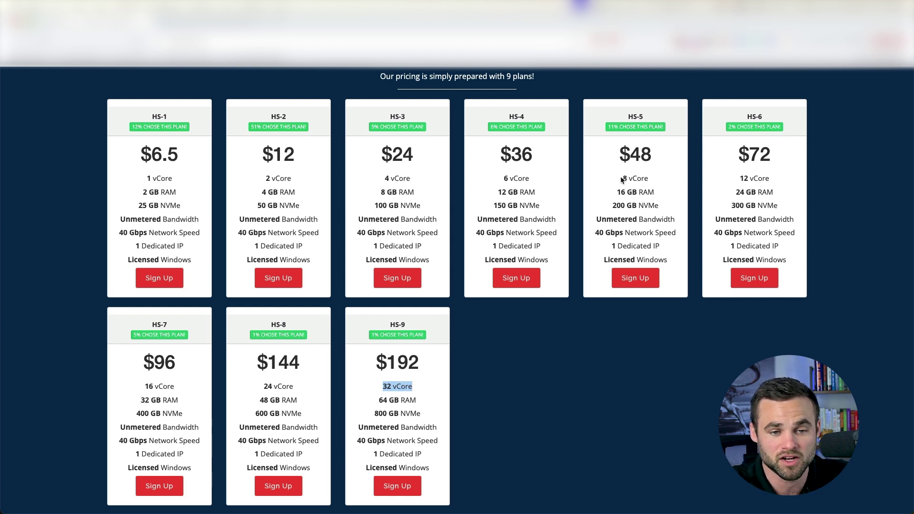
left_click_drag(622, 179, 650, 181)
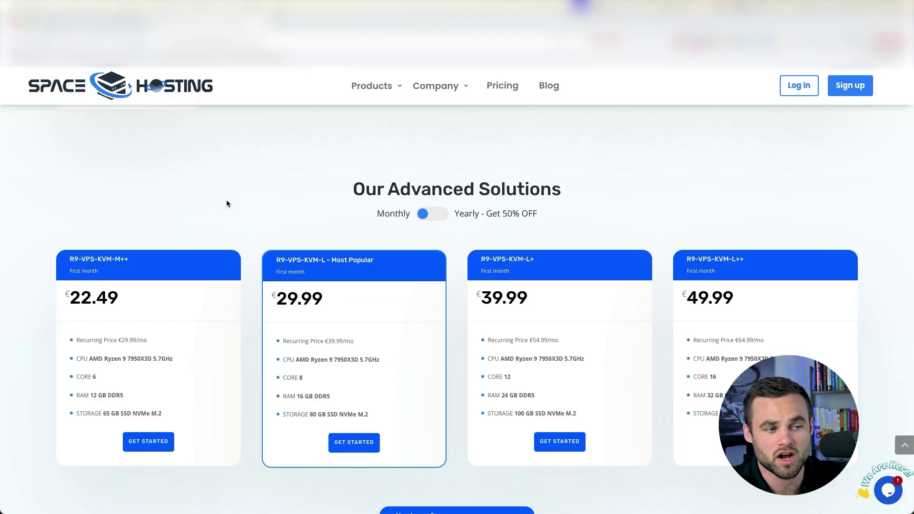
Scroll to Our Advanced Solutions and switch the plan prices to yearly billing.
scroll(227, 202, "down", 1)
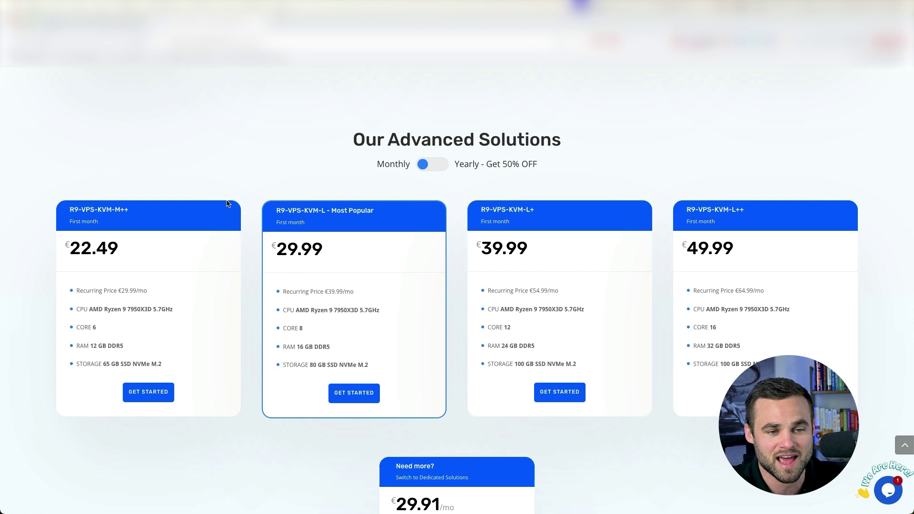
scroll(248, 241, "down", 3)
scroll(248, 245, "up", 3)
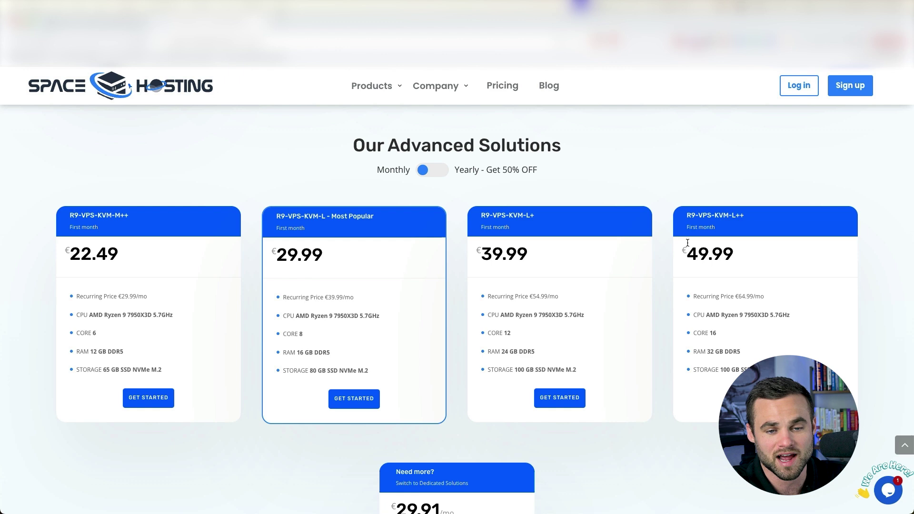
left_click(435, 171)
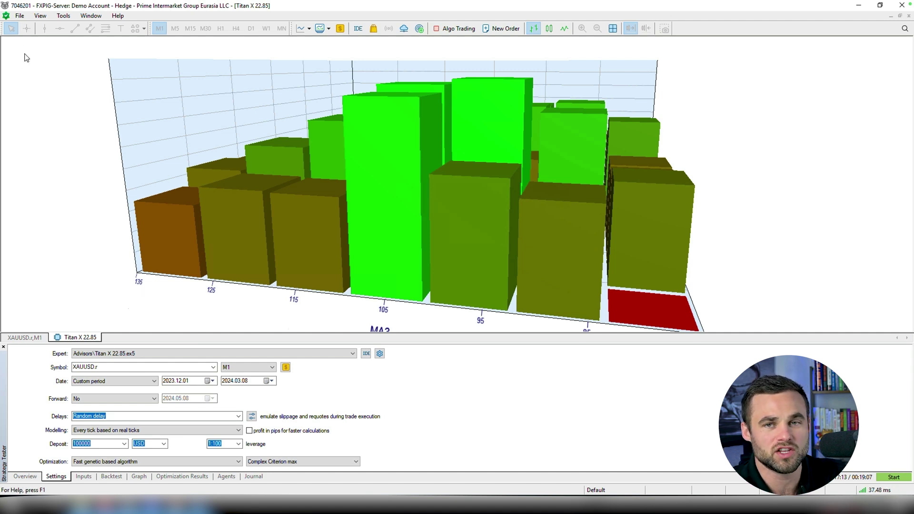
Open the terminal's data folder, browse to MQL5\Experts\Advisors to find Titan X 22.85, then close it.
left_click(21, 19)
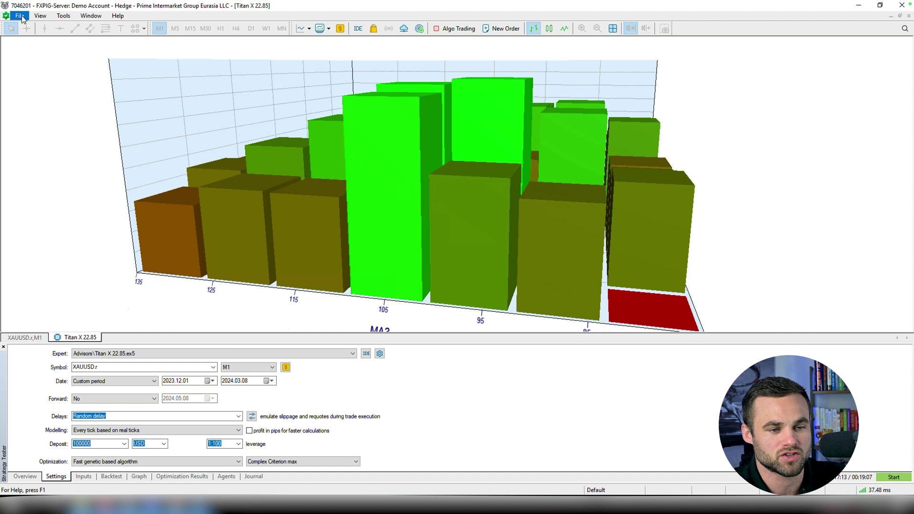
left_click(22, 19)
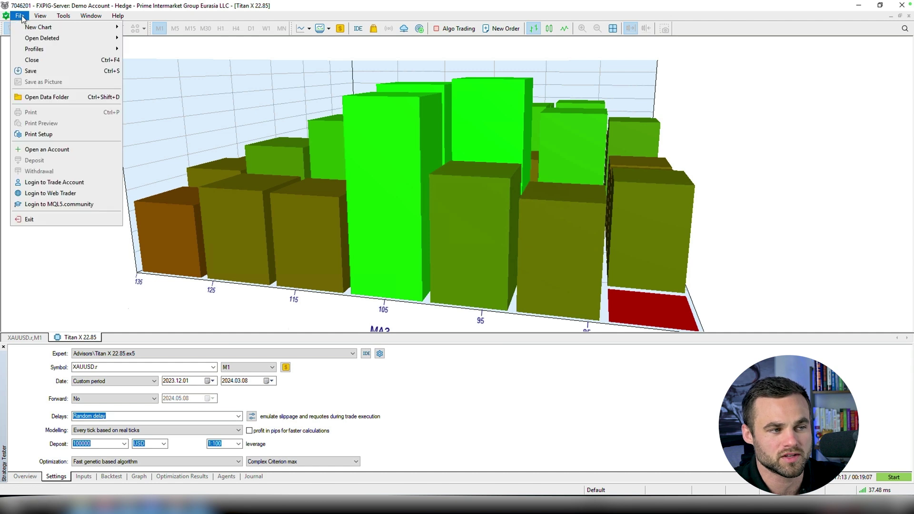
left_click(42, 97)
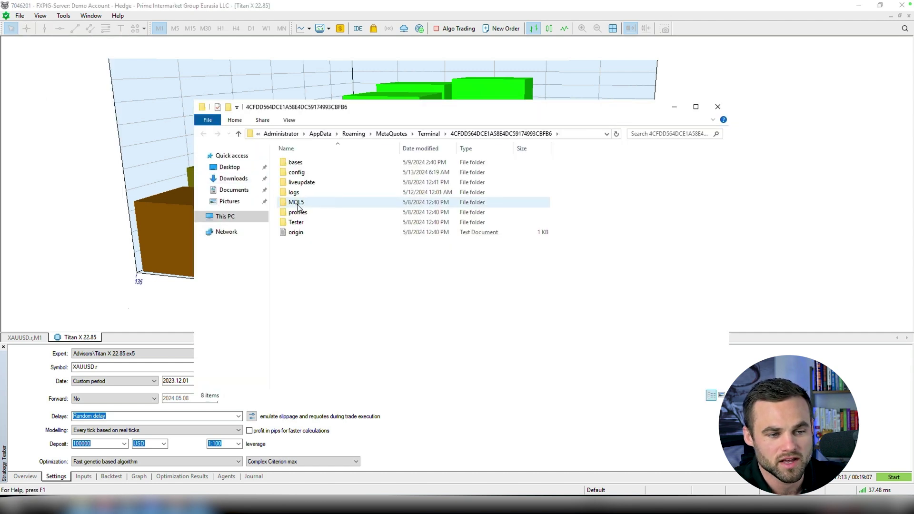
double_click(294, 203)
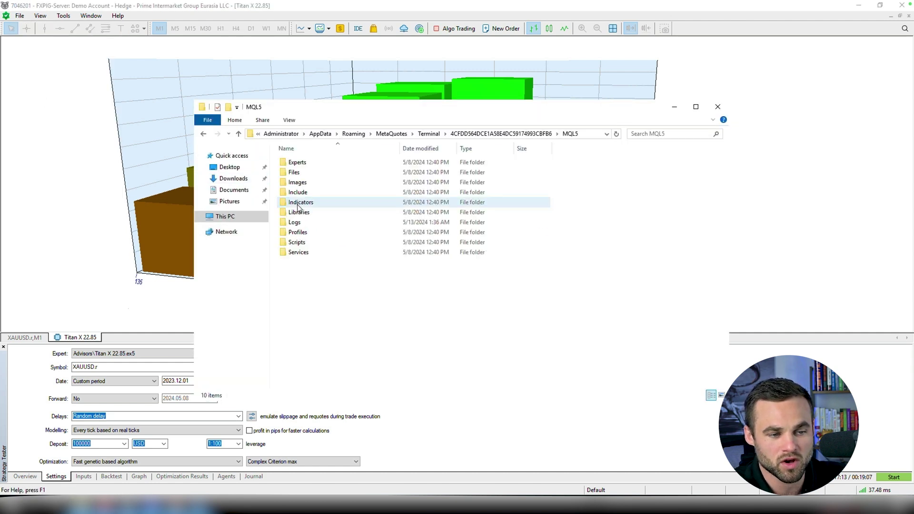
double_click(299, 163)
double_click(300, 163)
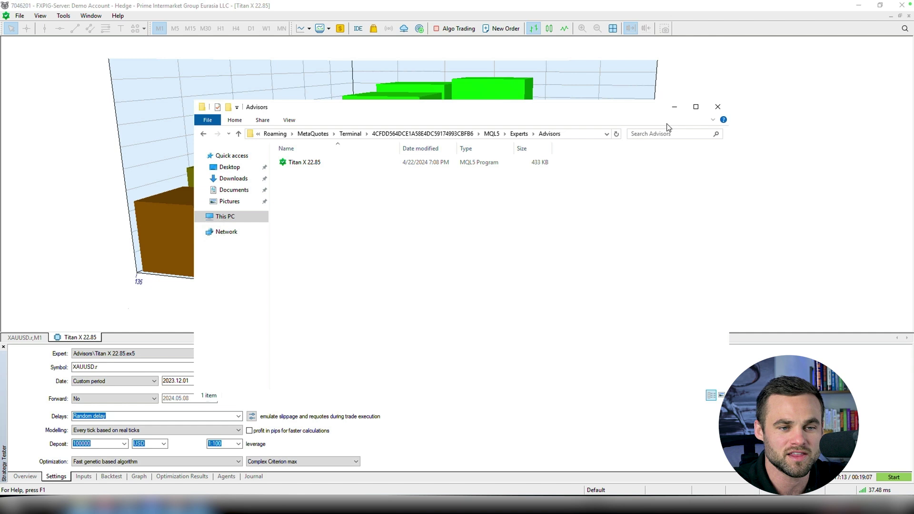
left_click(719, 108)
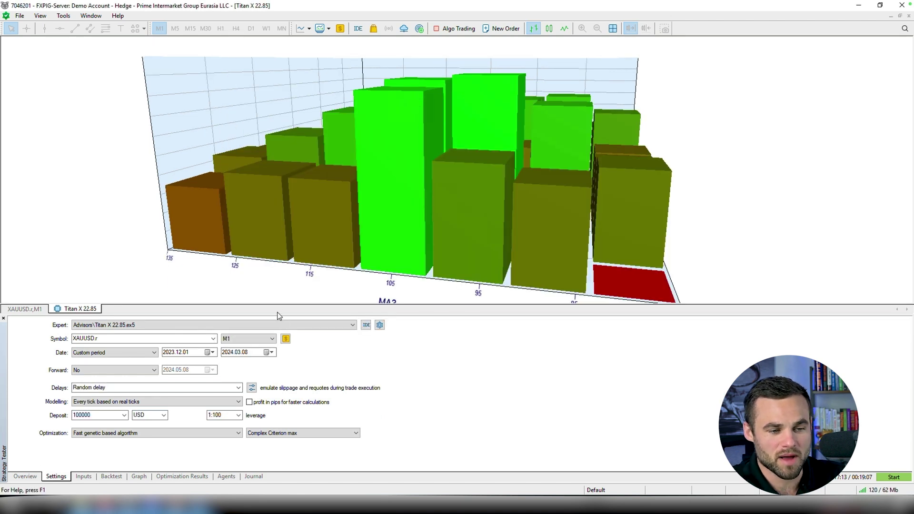
Enlarge the 3D optimization chart and show the Strategy Tester Overview with the previous genetic run.
left_click_drag(276, 315, 277, 321)
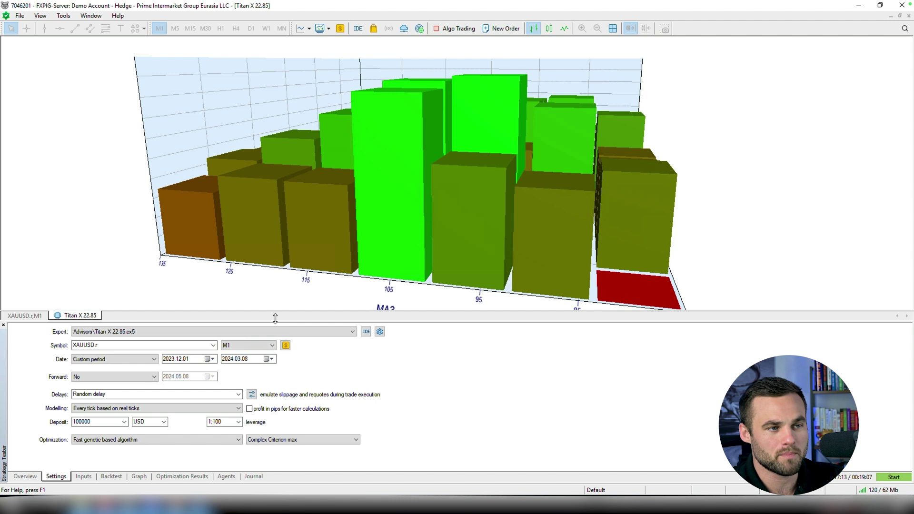
left_click(42, 16)
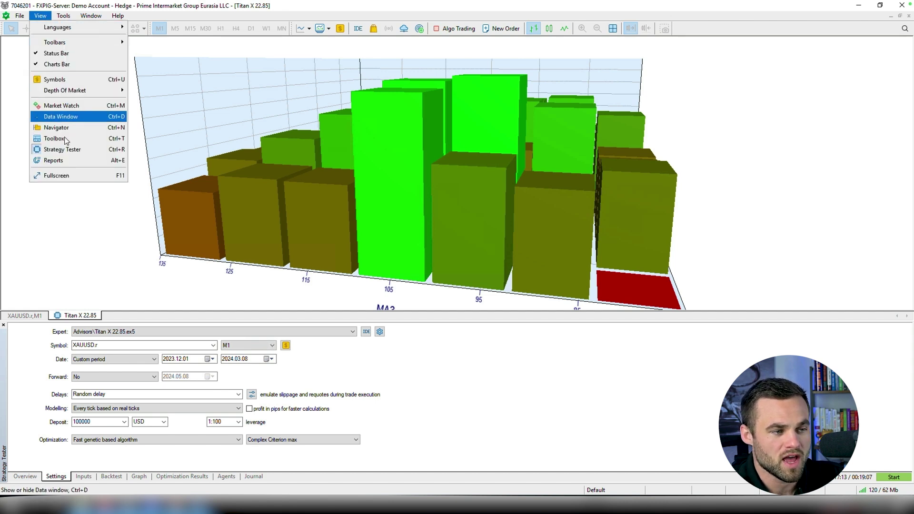
left_click(89, 238)
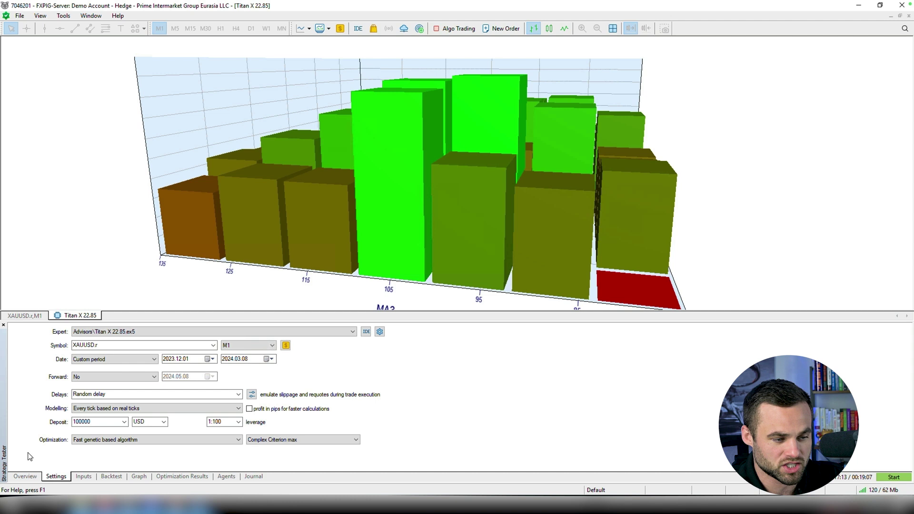
left_click(25, 478)
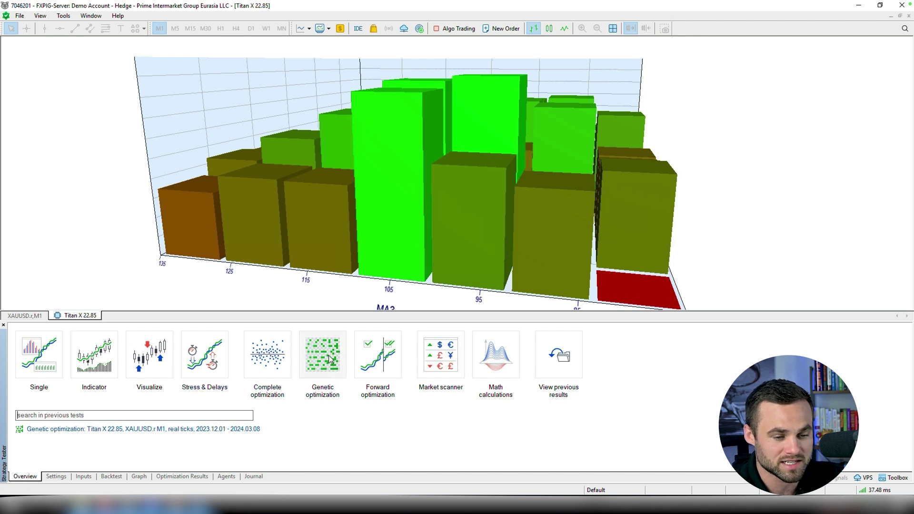
Show the tester Settings, confirming Titan X 22.85 as the expert and XAUUSD.r as the symbol.
left_click(57, 477)
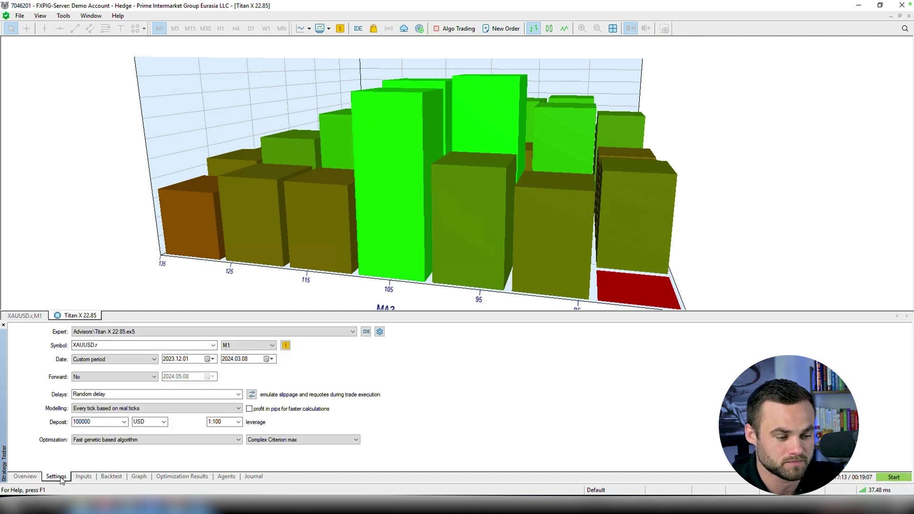
left_click(353, 332)
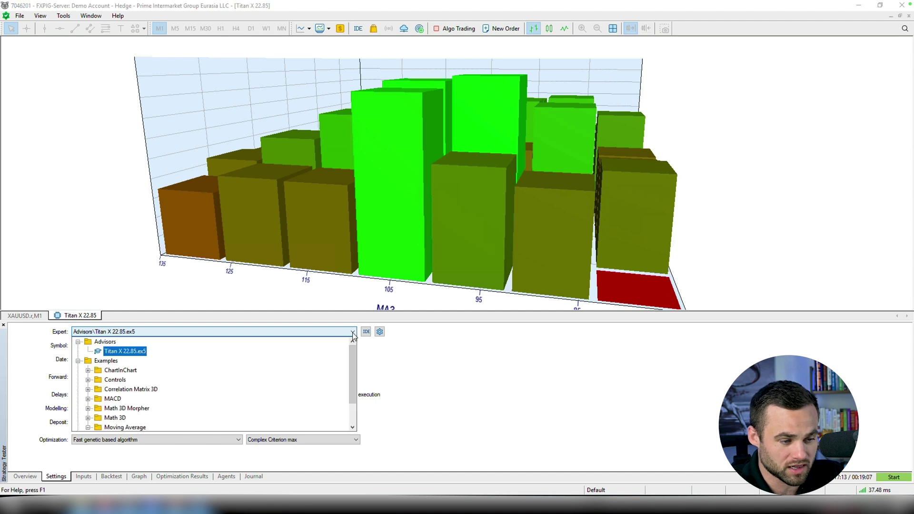
left_click(392, 372)
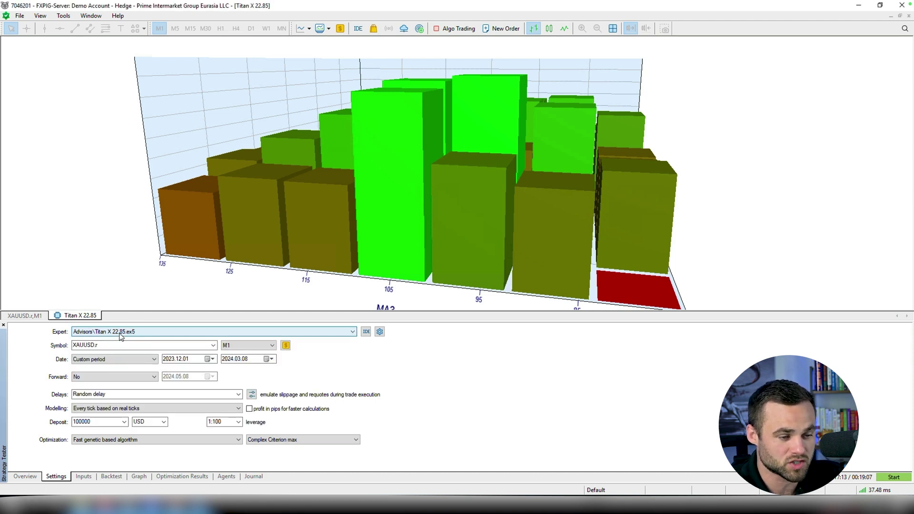
left_click(214, 346)
left_click(214, 346)
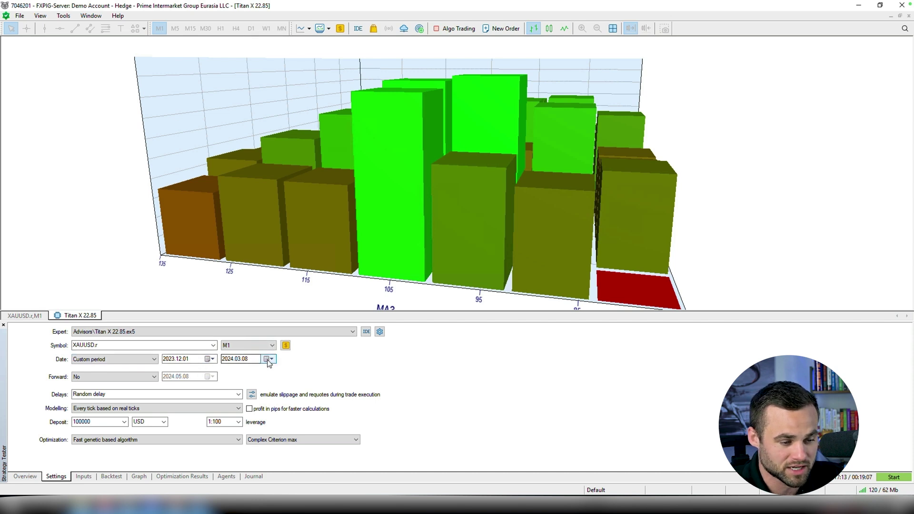
left_click(153, 378)
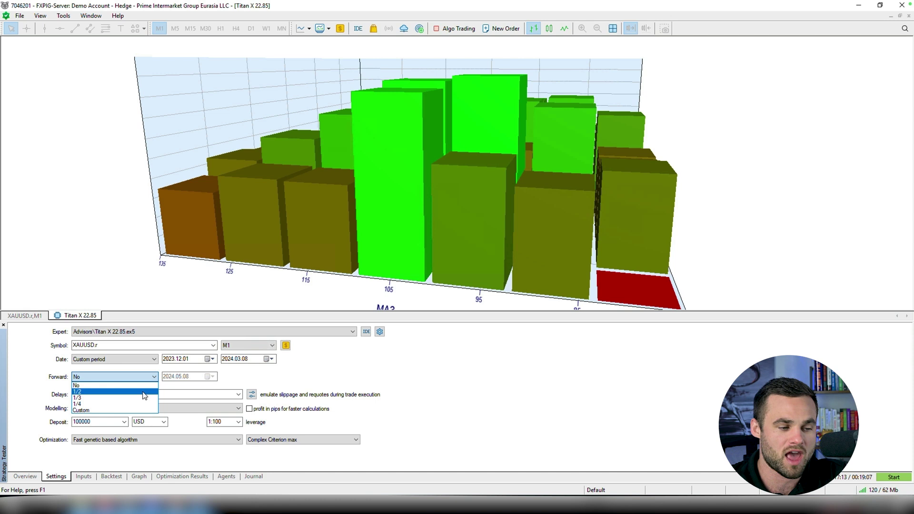
left_click(263, 379)
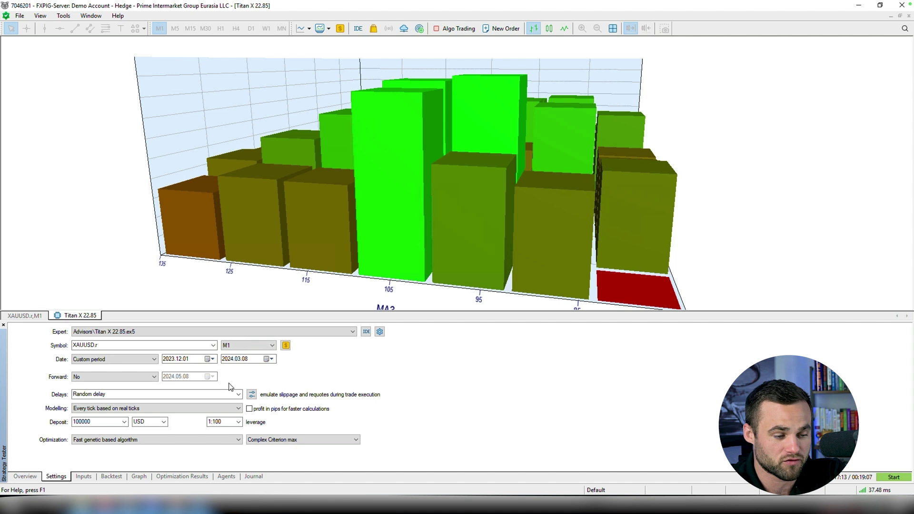
Keep Random delay as the execution delay and show the tick Modelling options.
left_click(238, 395)
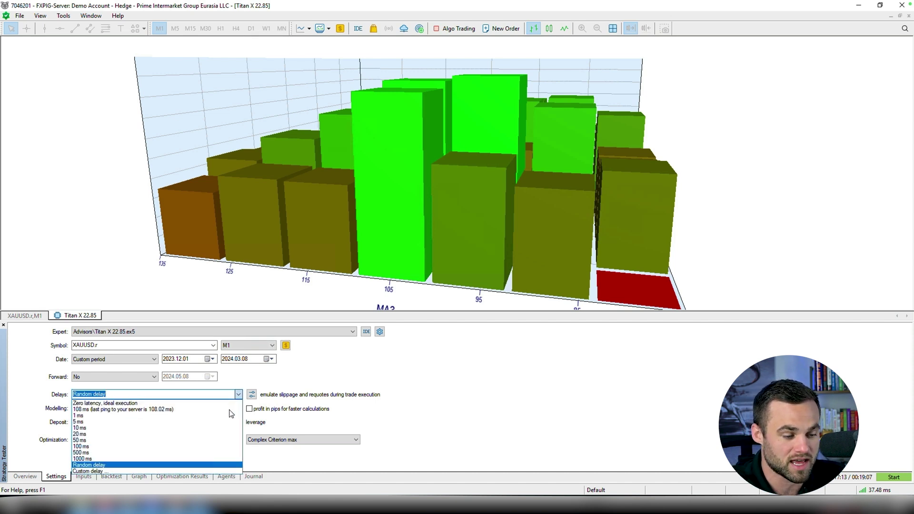
left_click(113, 466)
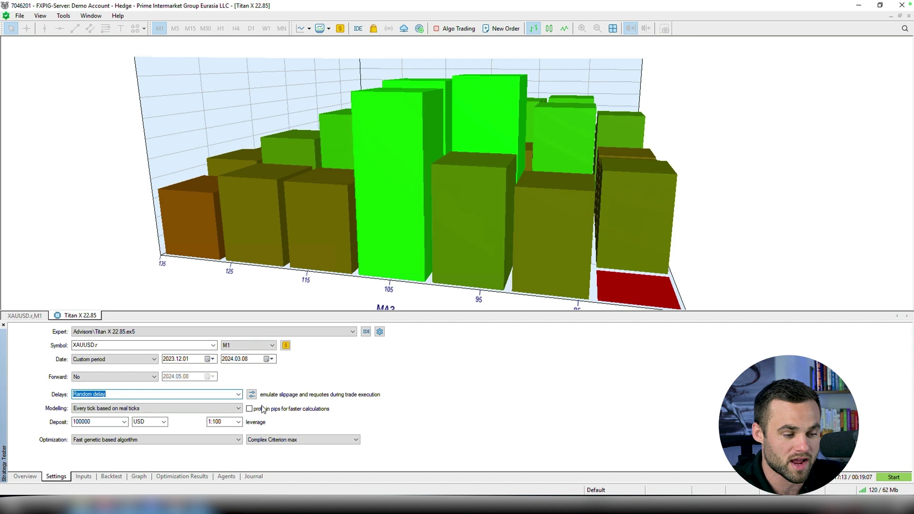
left_click(238, 395)
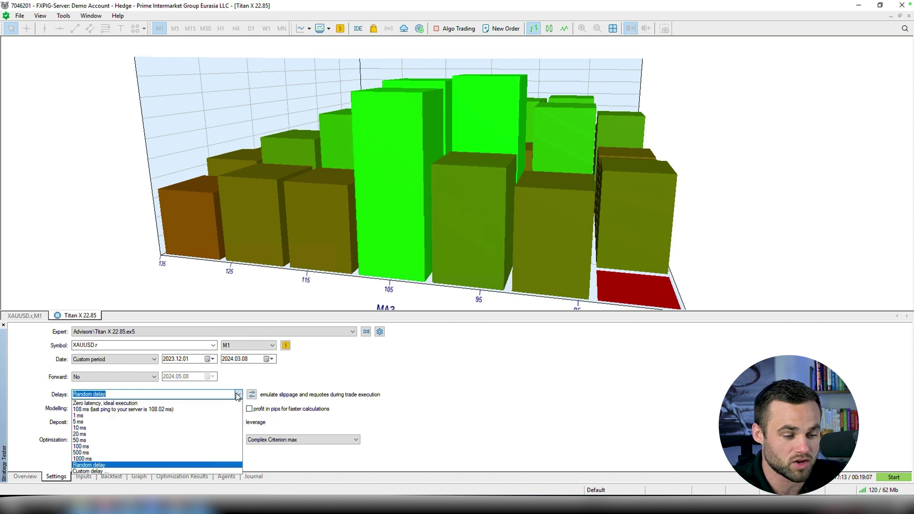
left_click(101, 466)
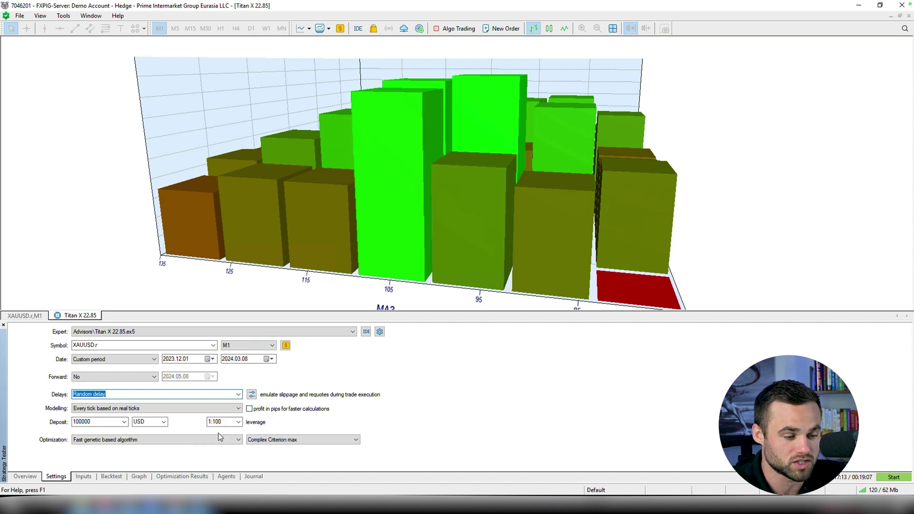
left_click(339, 377)
left_click(240, 409)
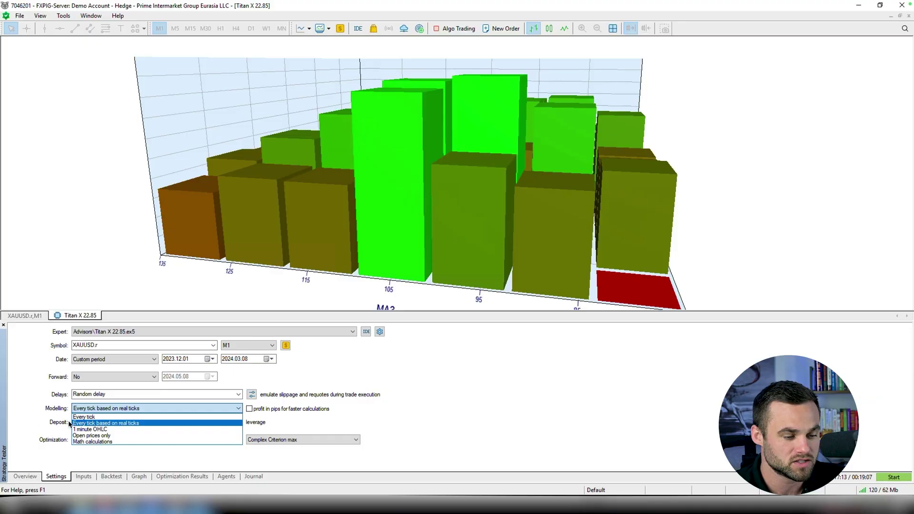
Keep Every tick based on real ticks modelling and 1:100 leverage, then show the optimization methods.
left_click(27, 423)
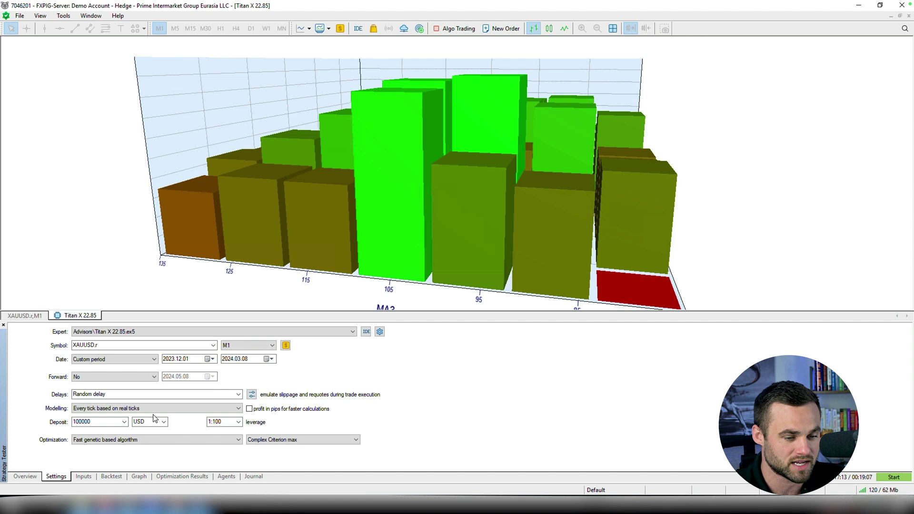
left_click(238, 423)
left_click(238, 424)
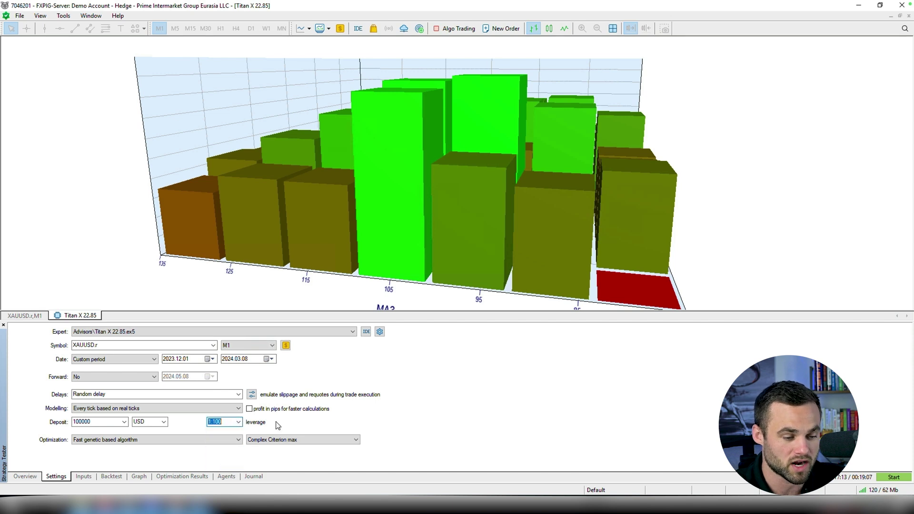
left_click(239, 440)
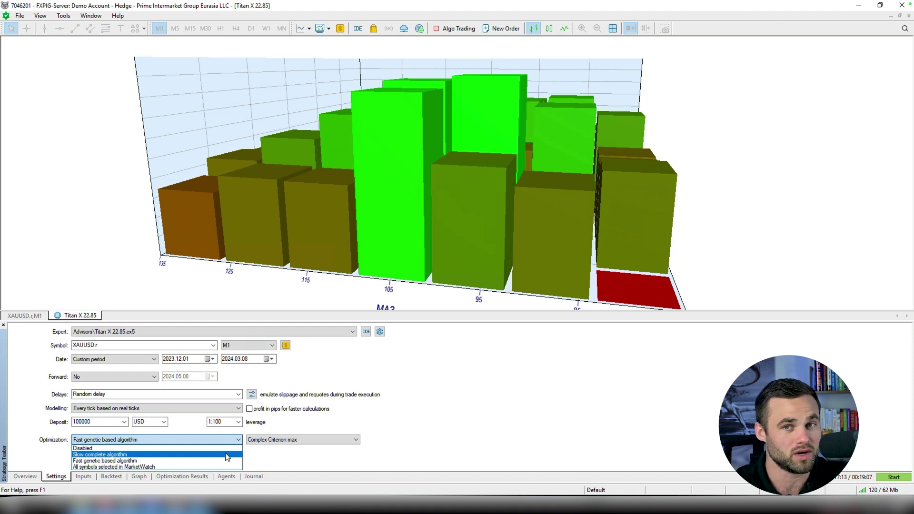
Keep Fast genetic based algorithm as the optimization method after reviewing the alternatives.
left_click(145, 460)
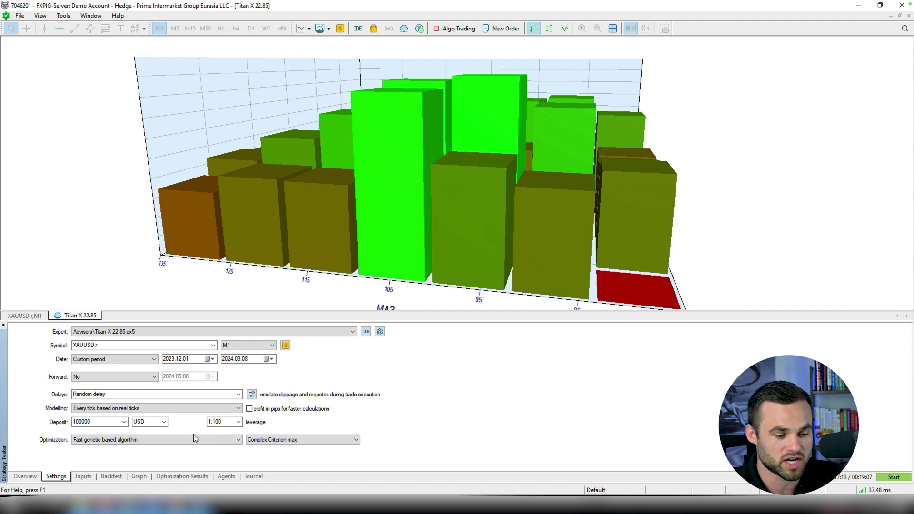
left_click(193, 435)
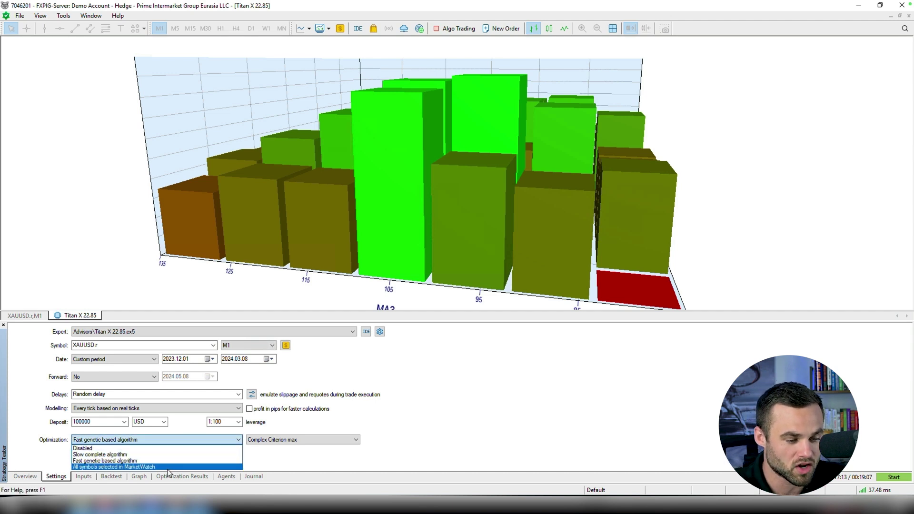
left_click(283, 459)
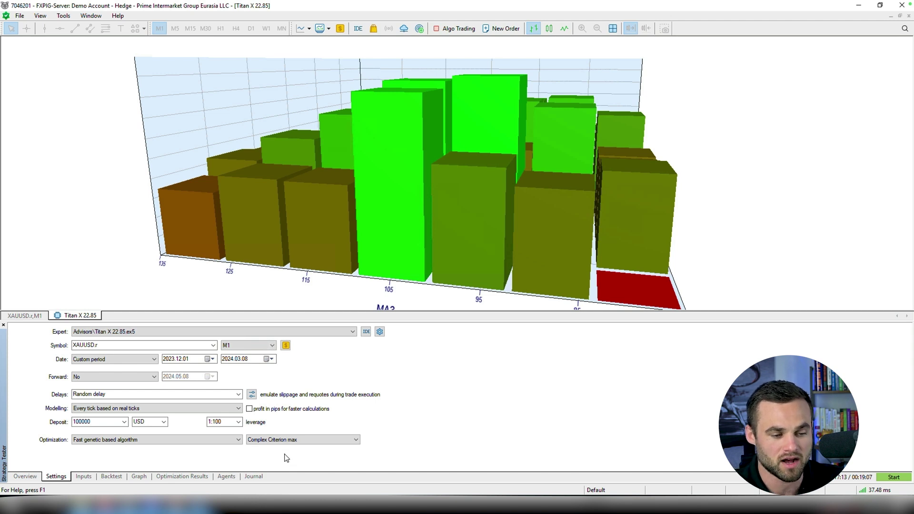
left_click(356, 441)
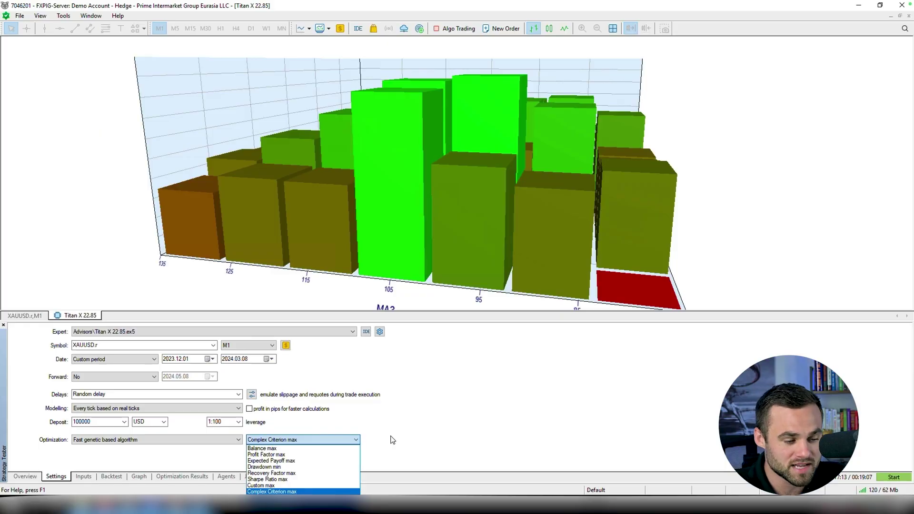
left_click(392, 441)
left_click(355, 439)
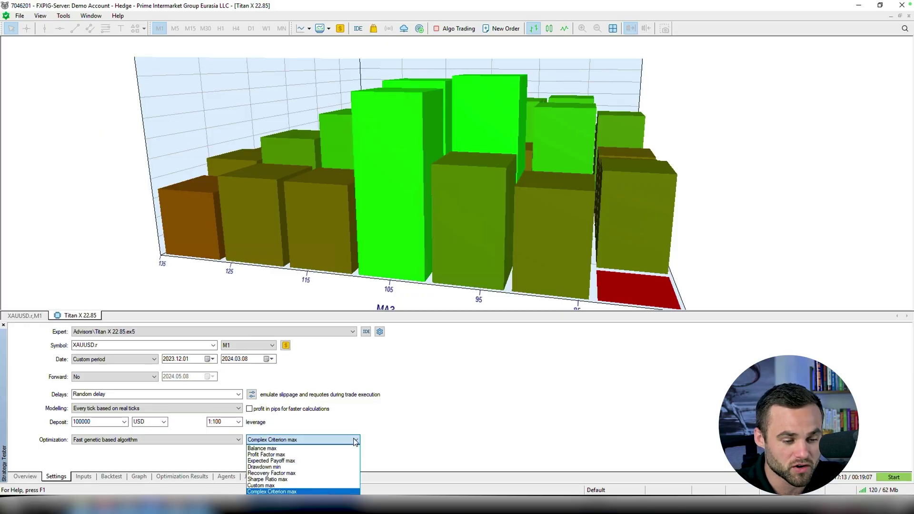
left_click(289, 492)
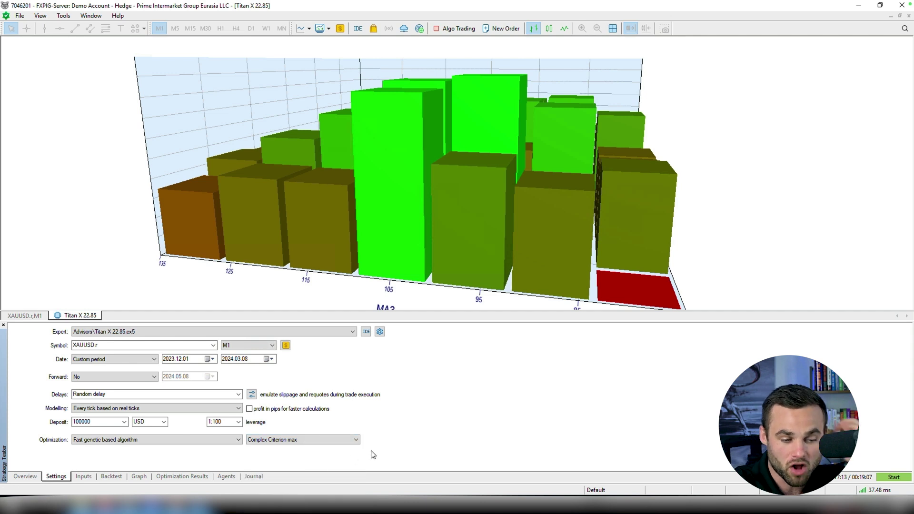
left_click(356, 443)
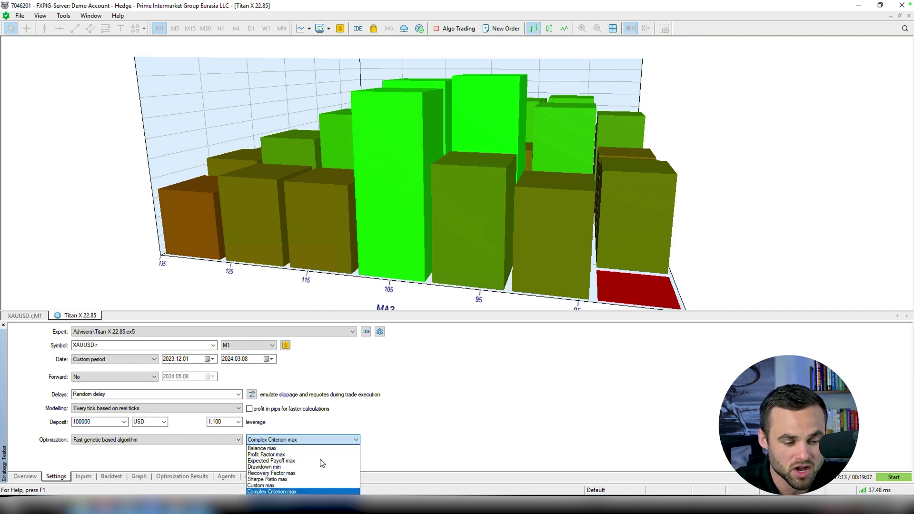
left_click(309, 491)
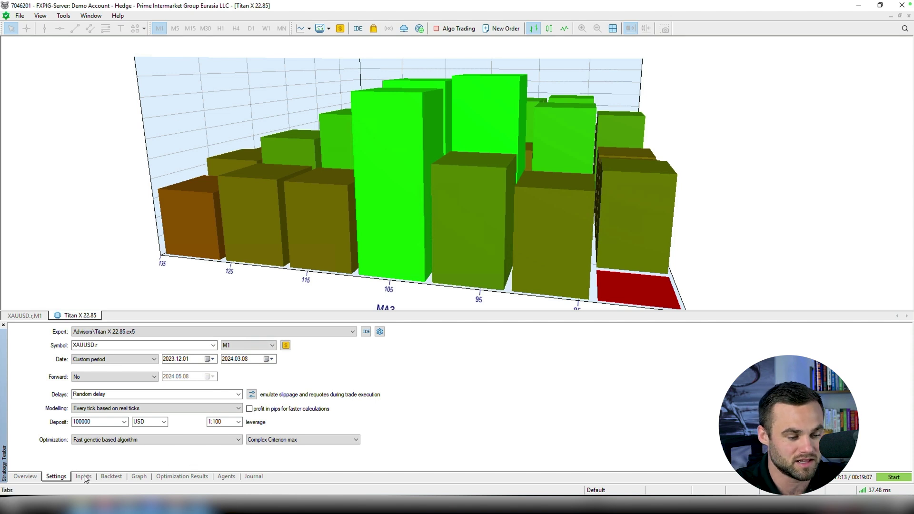
left_click(301, 442)
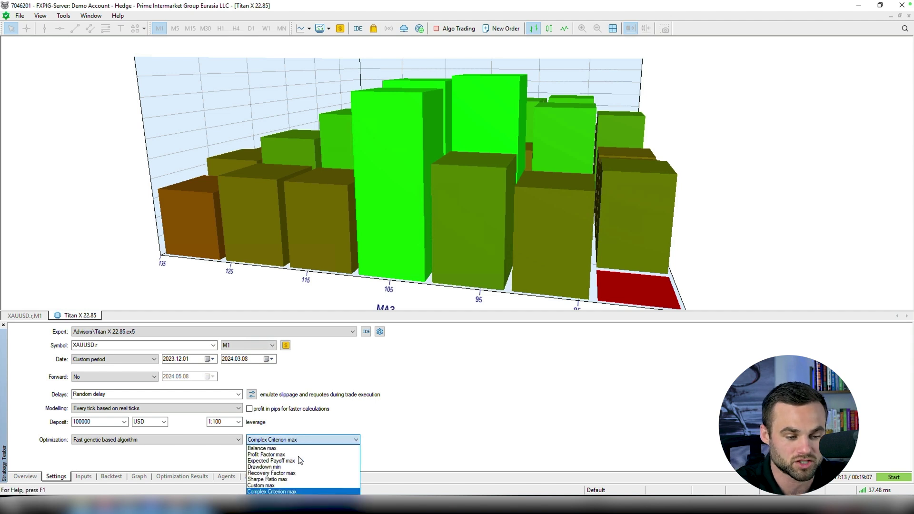
left_click(403, 450)
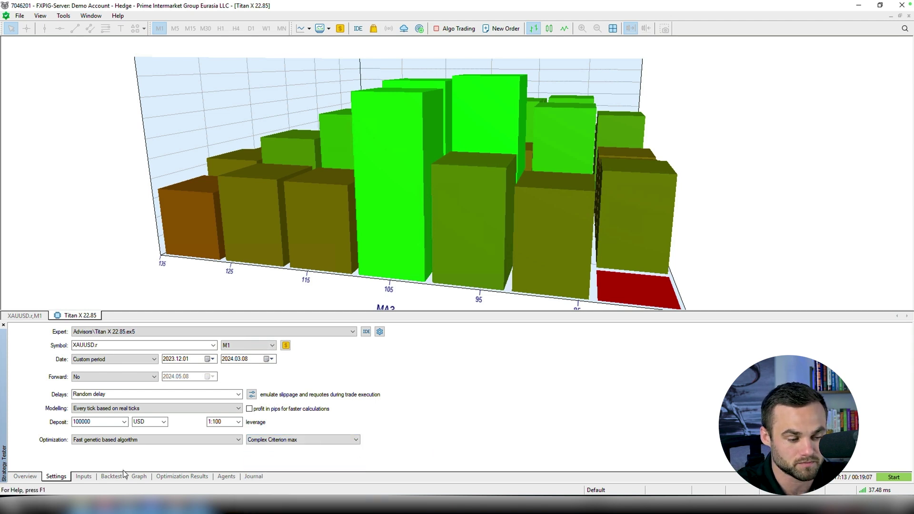
Display Titan X 22.85's input parameters with their start, step and stop values.
left_click(84, 476)
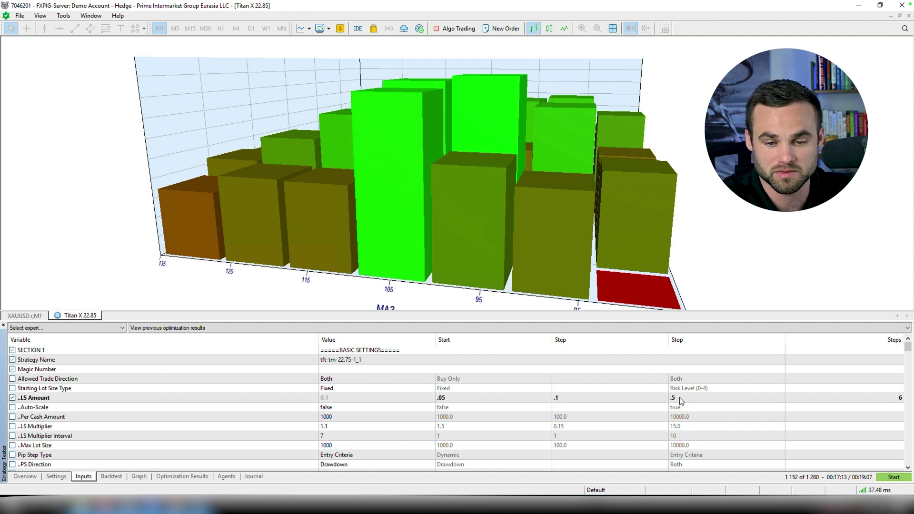
Review the optimized inputs, toggling MA2 optimization off and back on at 75 to 140.
left_click(898, 401)
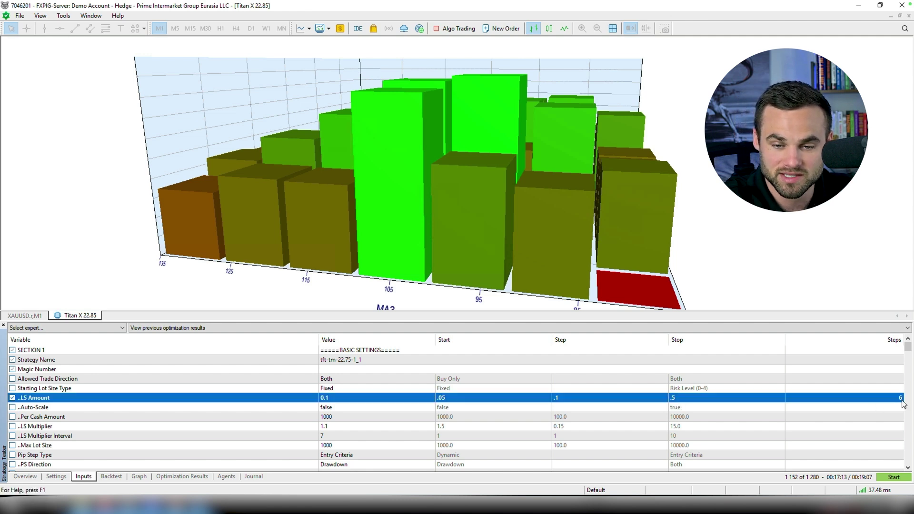
scroll(623, 408, "down", 8)
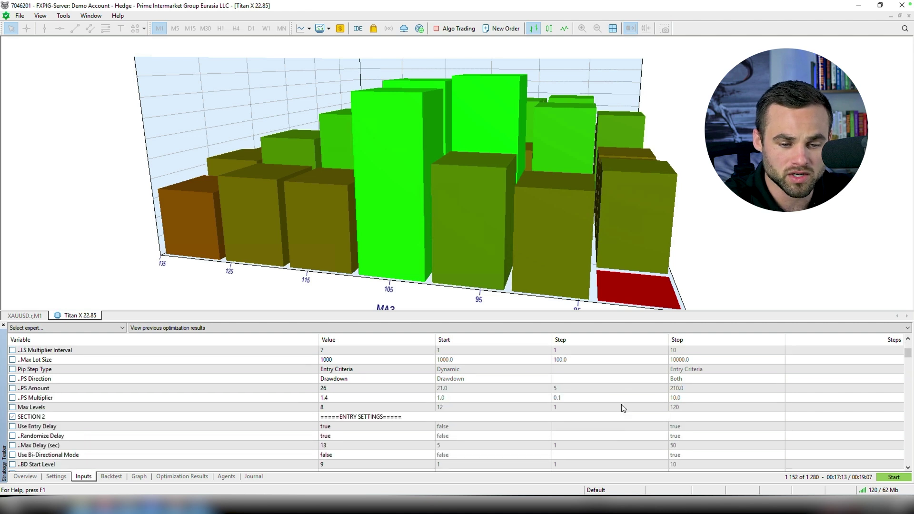
scroll(623, 408, "down", 8)
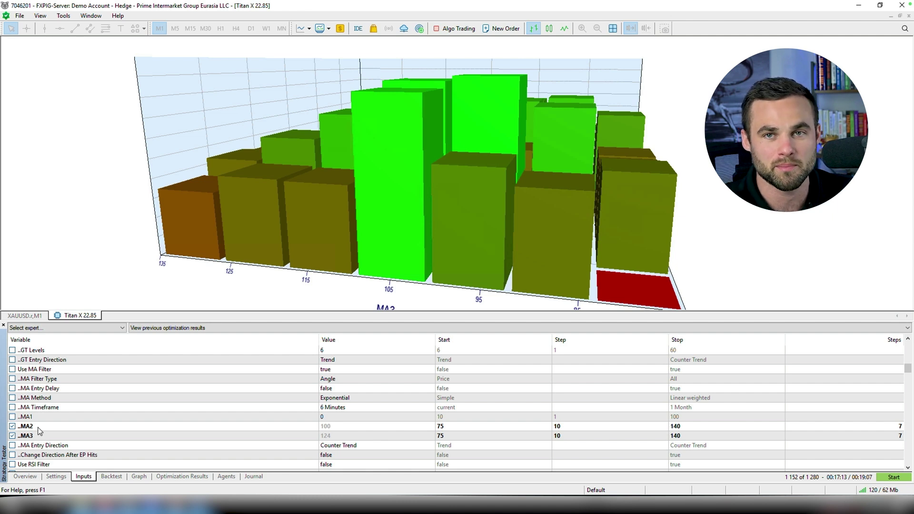
left_click(13, 427)
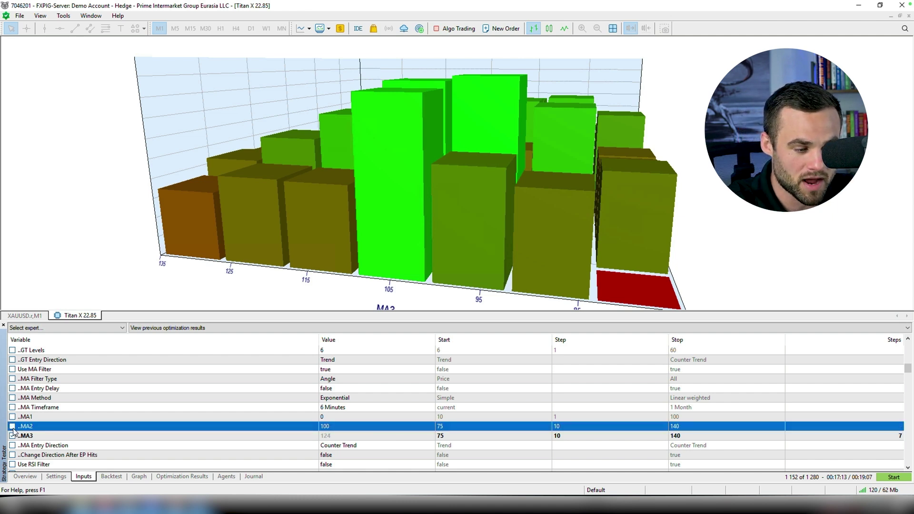
left_click(13, 427)
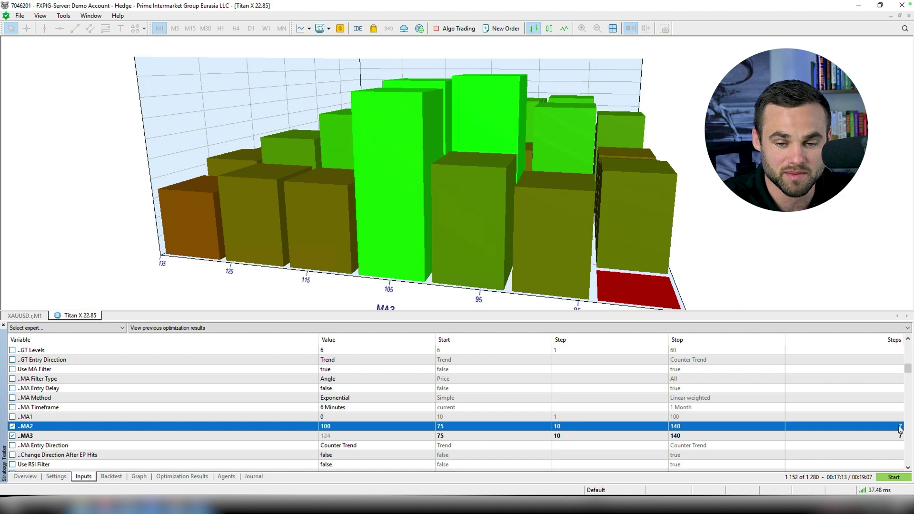
scroll(907, 427, "down", 10)
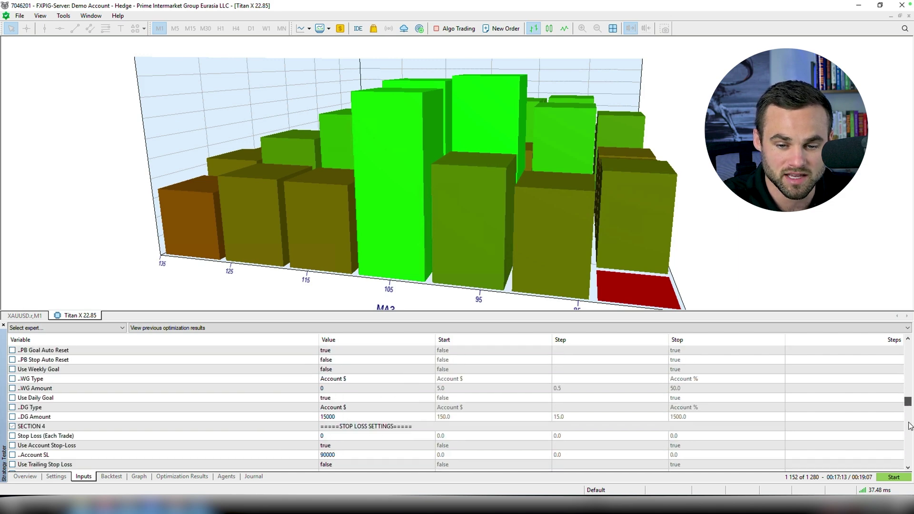
scroll(909, 427, "down", 10)
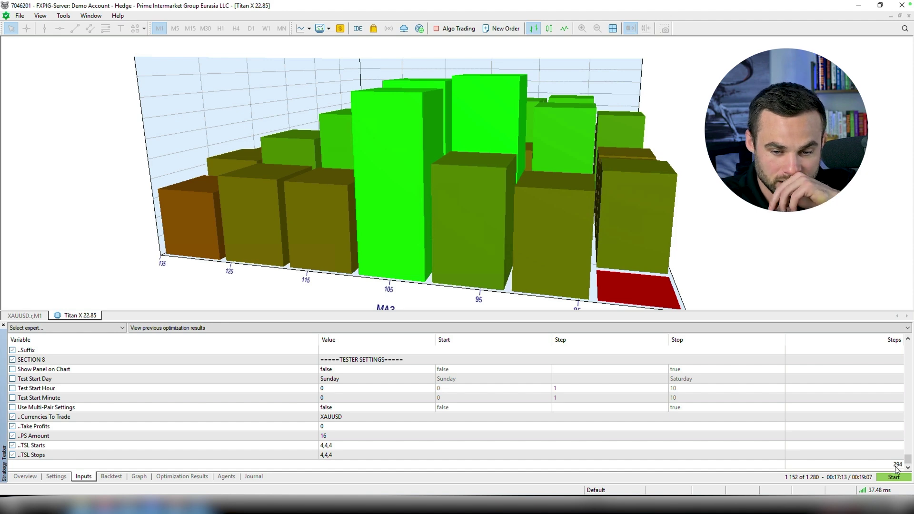
left_click_drag(909, 459, 906, 376)
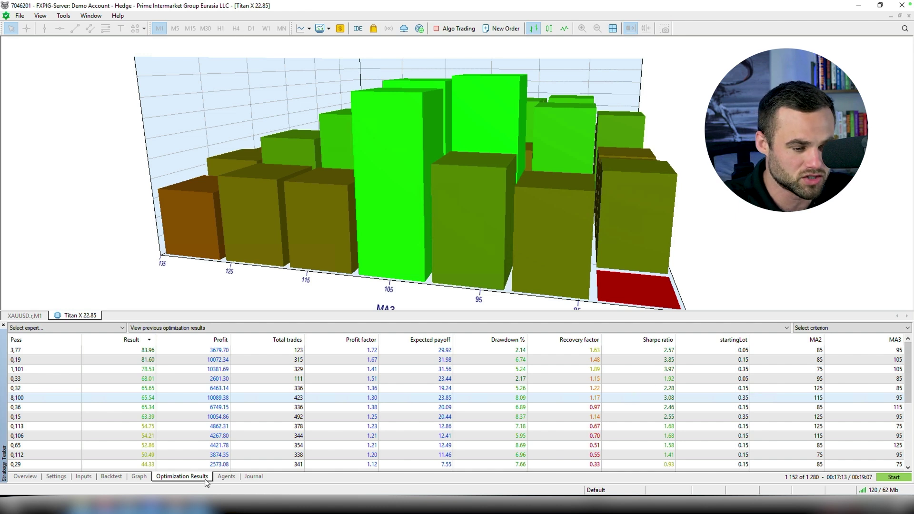
Review the results table's filter and column options, then select pass 1,101 (Result 78.53, MA2 75, MA3 105).
right_click(451, 390)
mouse_move(504, 298)
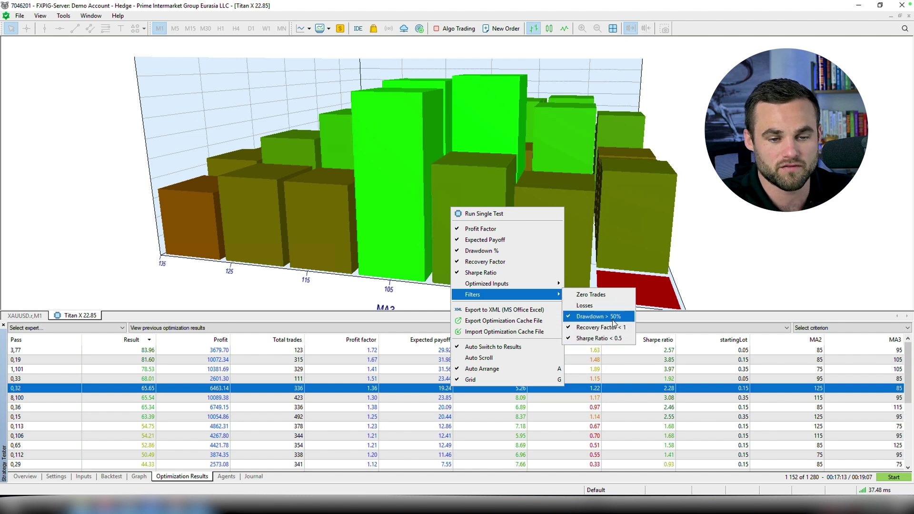
left_click(572, 372)
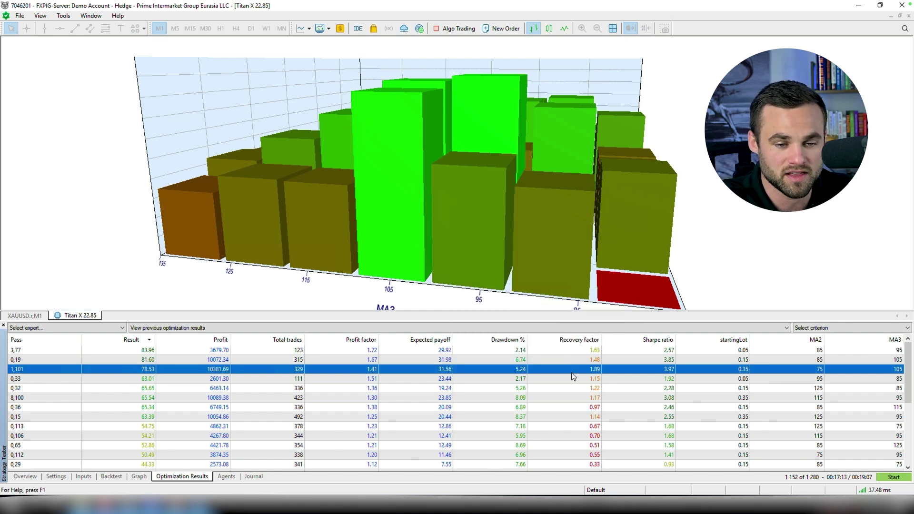
right_click(334, 342)
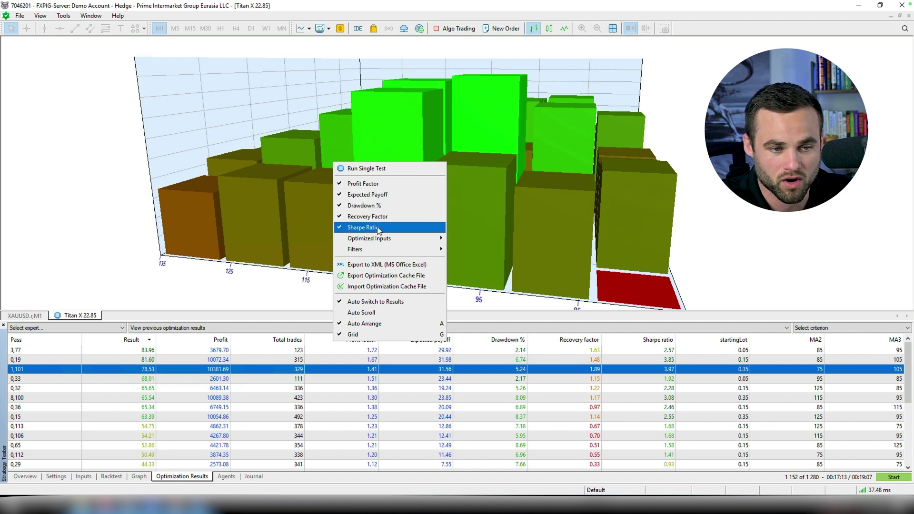
left_click(352, 374)
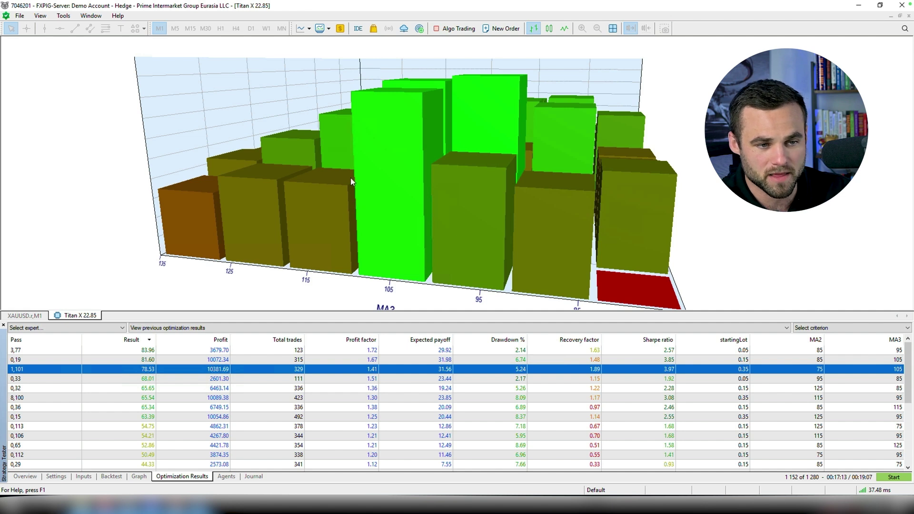
Switch the optimization graph to a 1D plot of results across MA2 values 75 to 135.
right_click(415, 153)
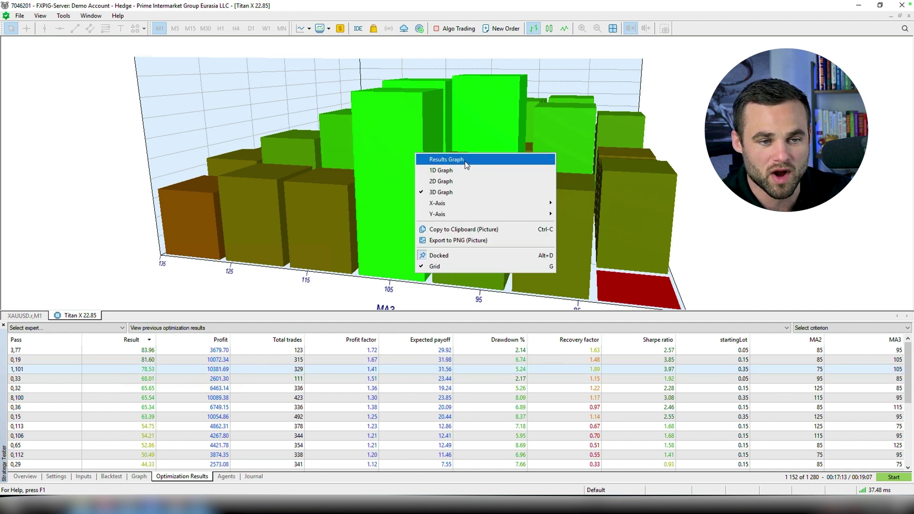
left_click(457, 174)
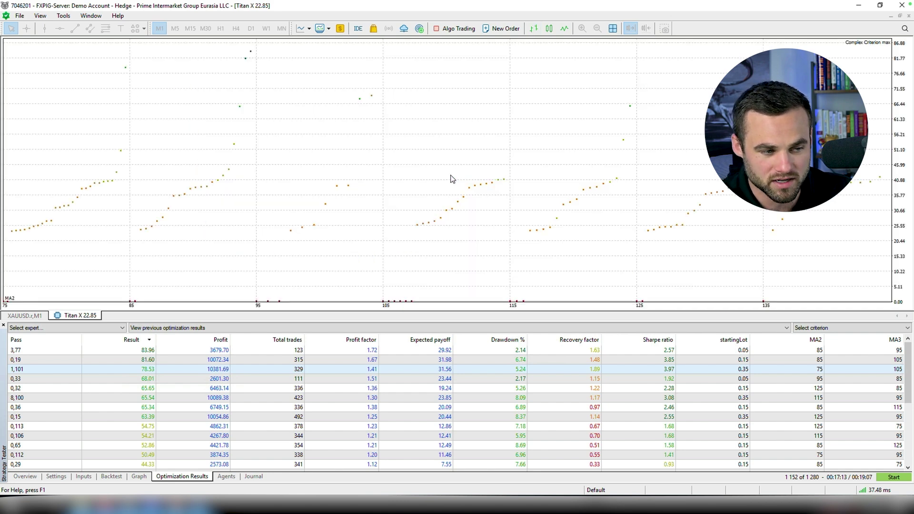
right_click(442, 170)
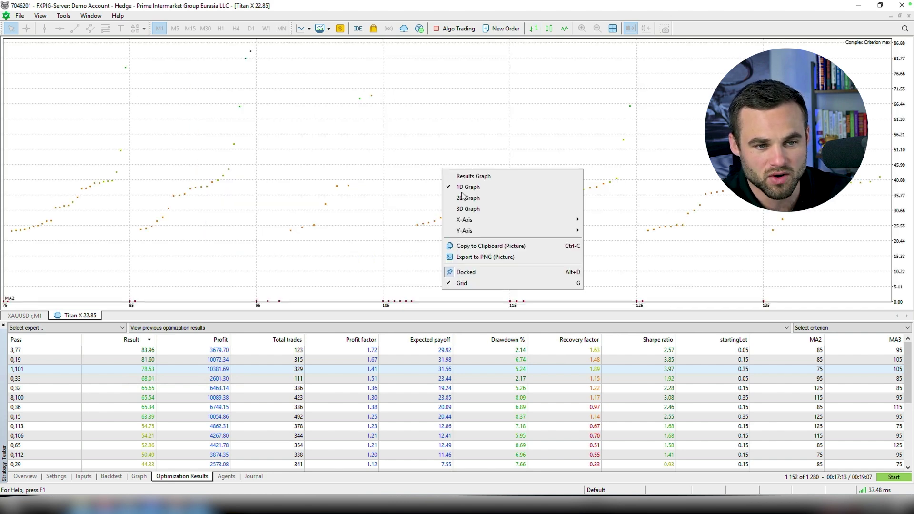
Restore the 3D bar chart, with MA2 on the X axis and MA3 on the Y axis.
left_click(475, 210)
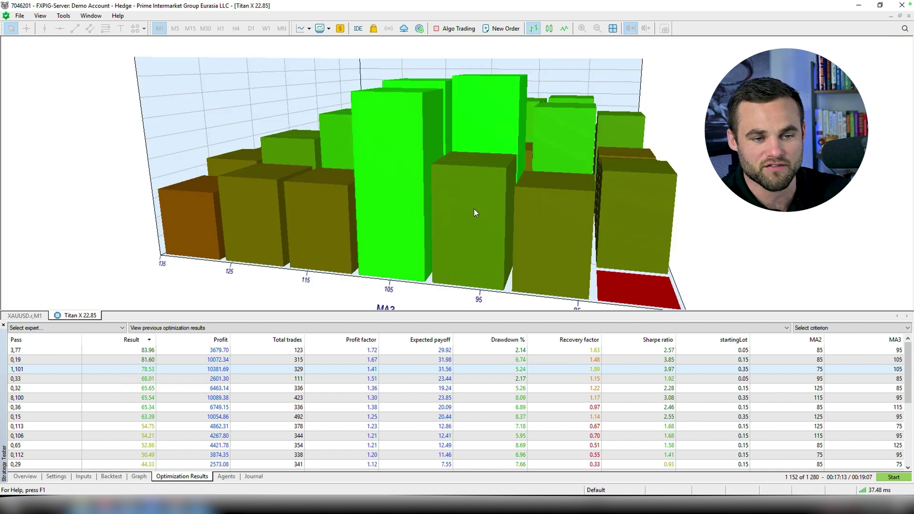
right_click(723, 185)
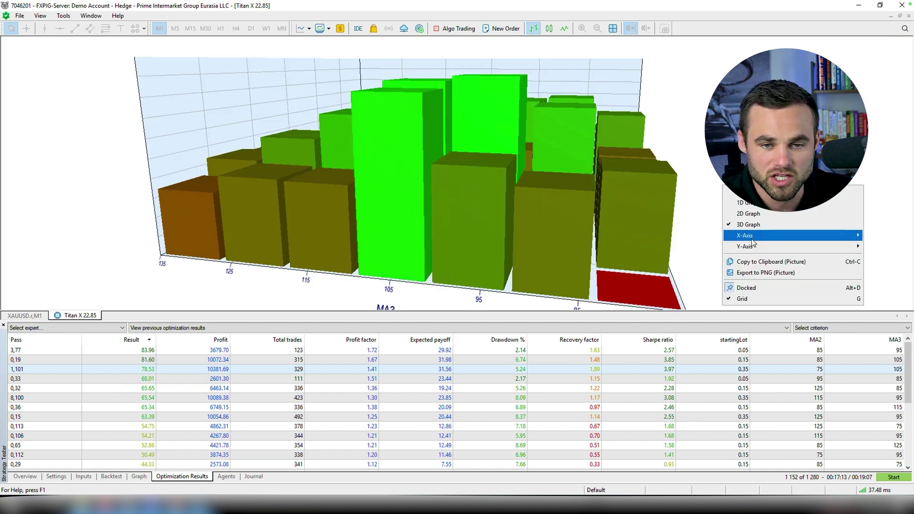
mouse_move(756, 241)
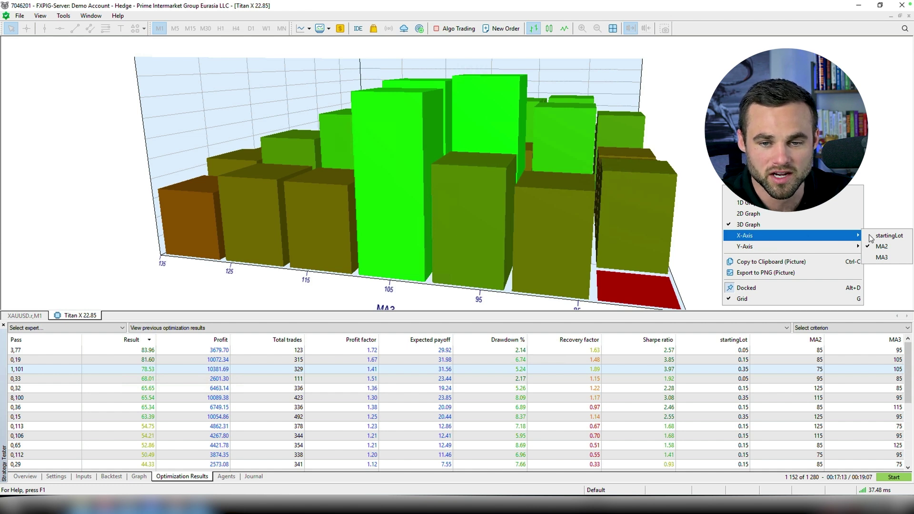
mouse_move(837, 248)
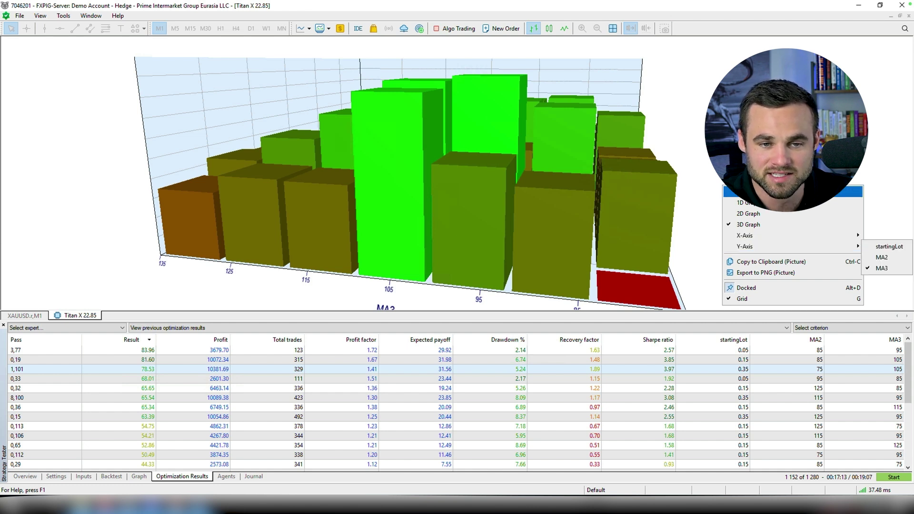
left_click(718, 207)
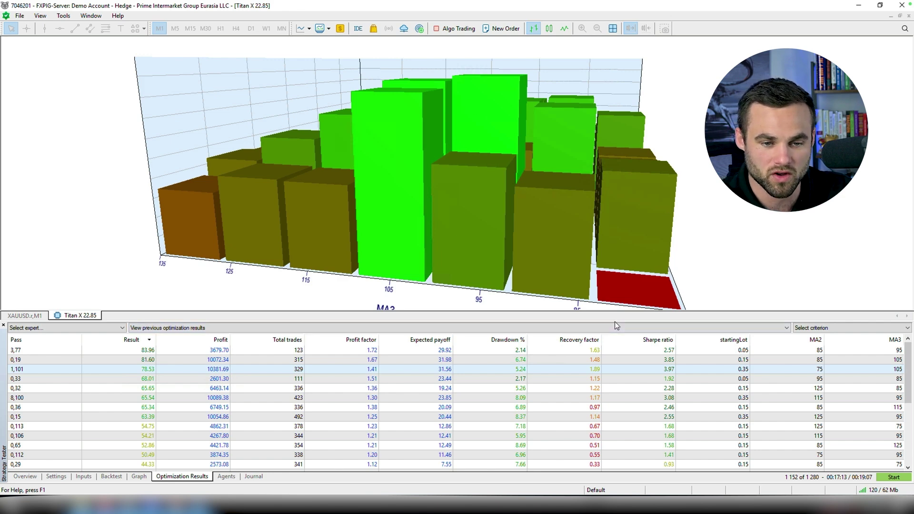
Enlarge and rotate the 3D chart to inspect it, then select the top-ranked pass 3,77.
left_click_drag(615, 322, 614, 375)
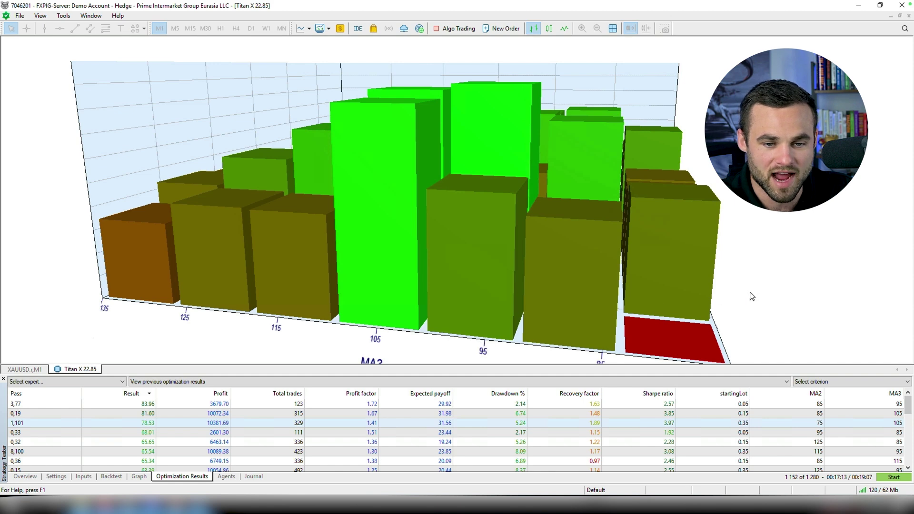
left_click_drag(759, 258, 589, 267)
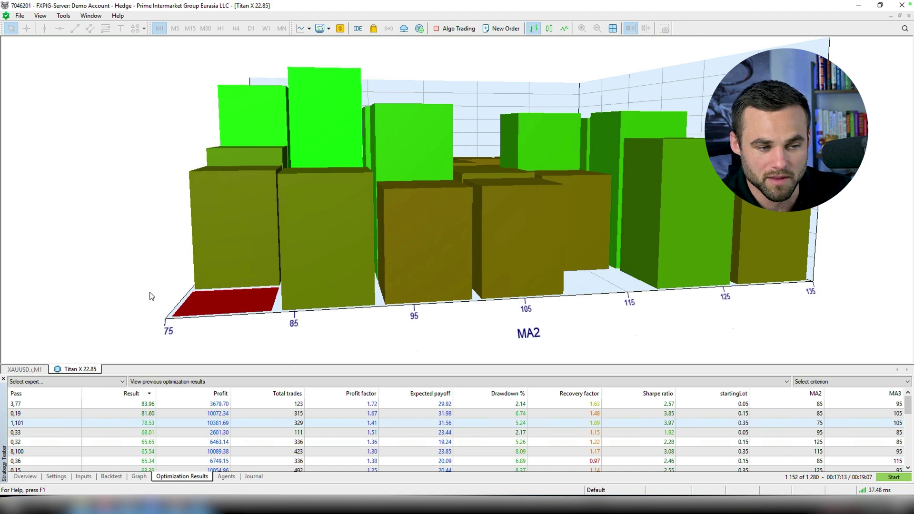
left_click_drag(152, 296, 367, 323)
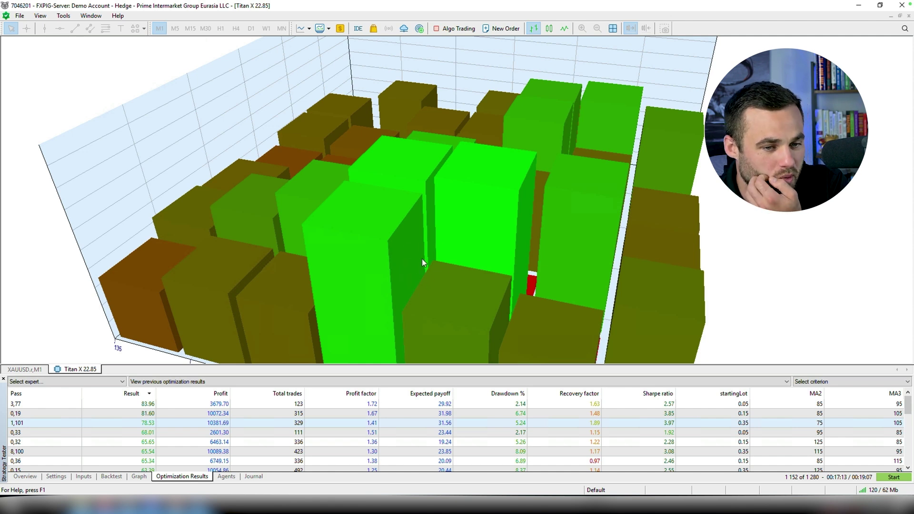
left_click(192, 405)
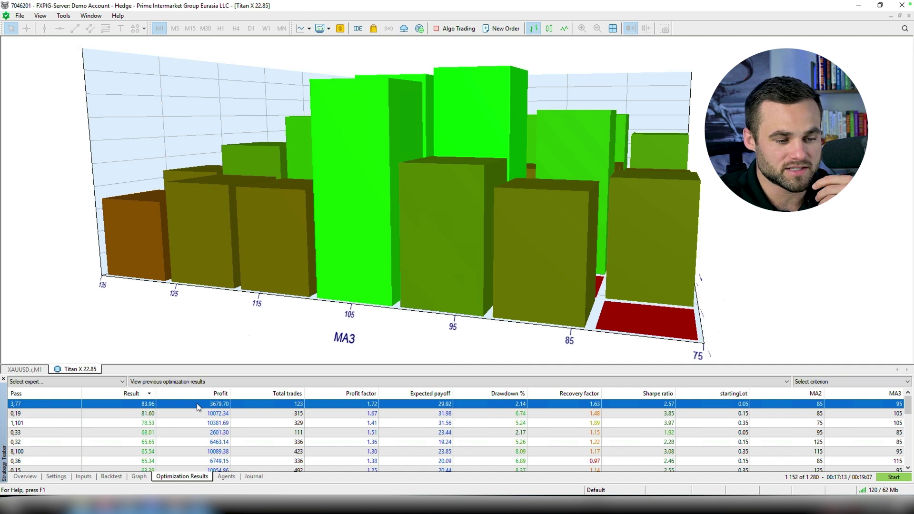
Open the context menu for pass 3,77 (Result 83.96, profit 3679.70, MA2 85, MA3 95).
right_click(197, 404)
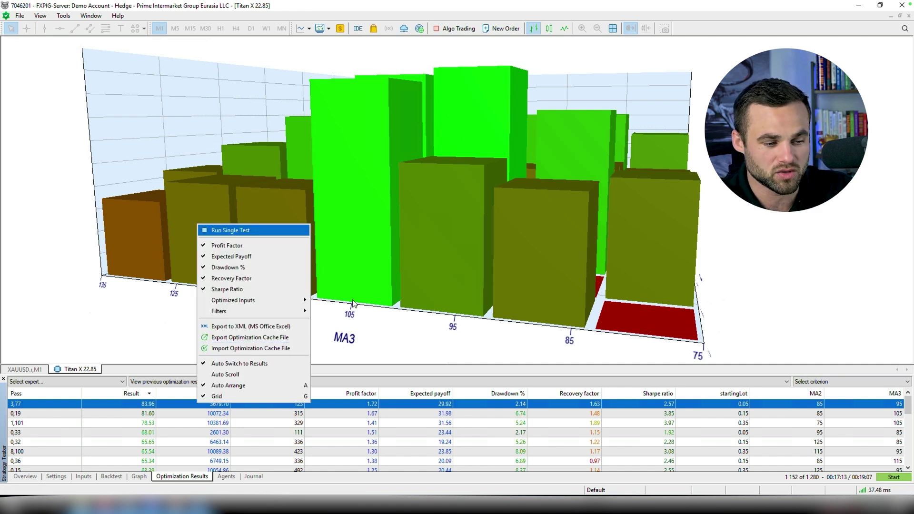
left_click(751, 310)
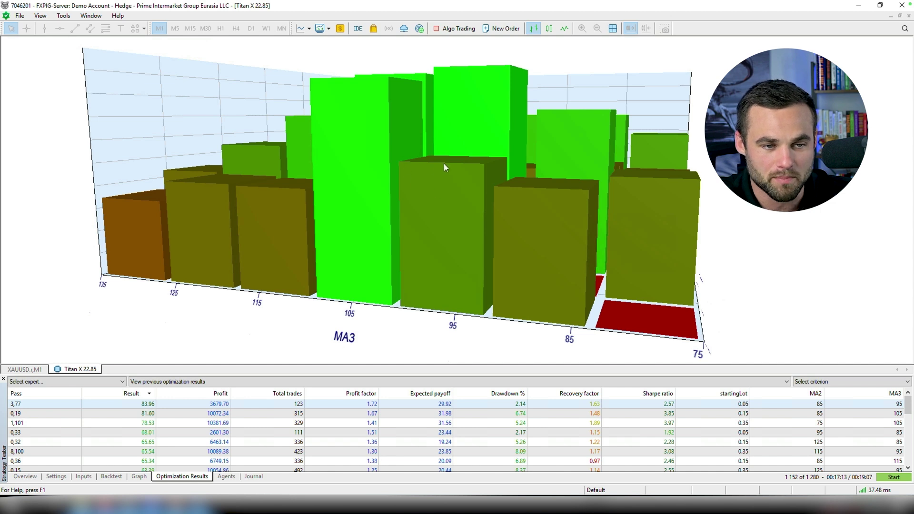
right_click(150, 407)
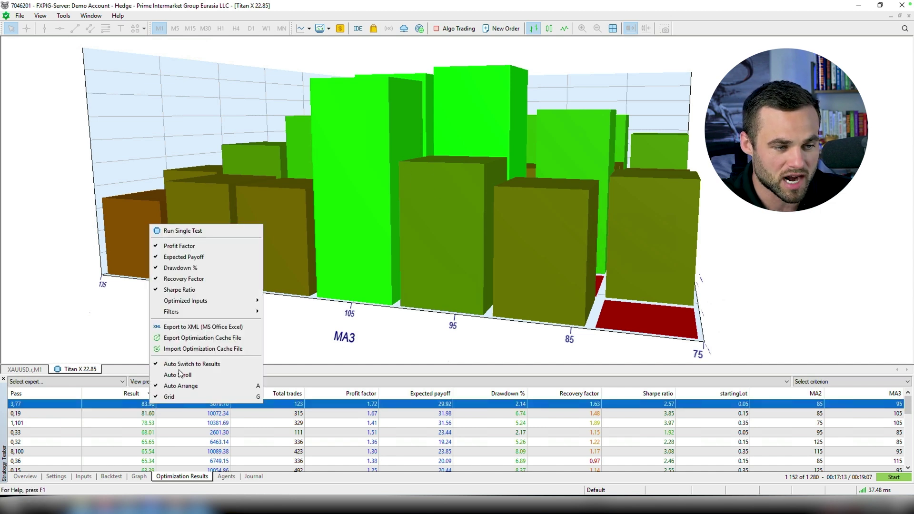
Run pass 3,77 (MA2 85, MA3 95) as a single test.
left_click(200, 232)
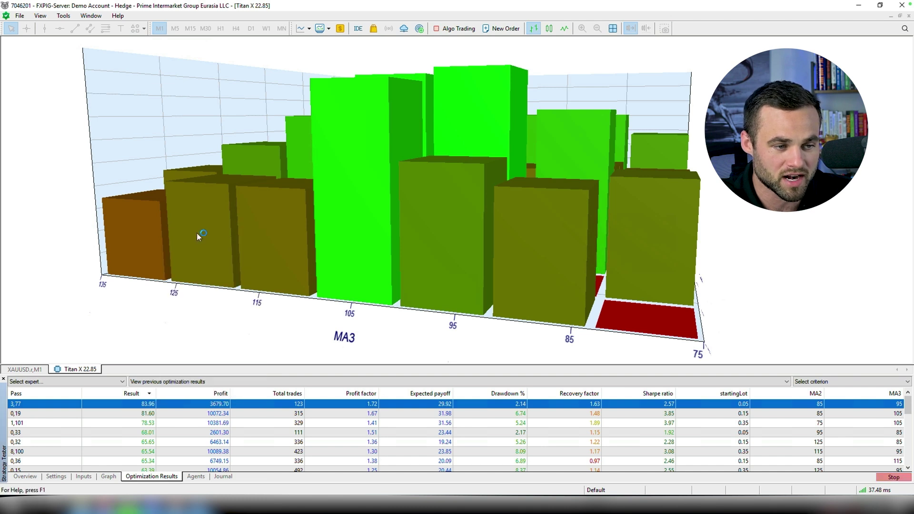